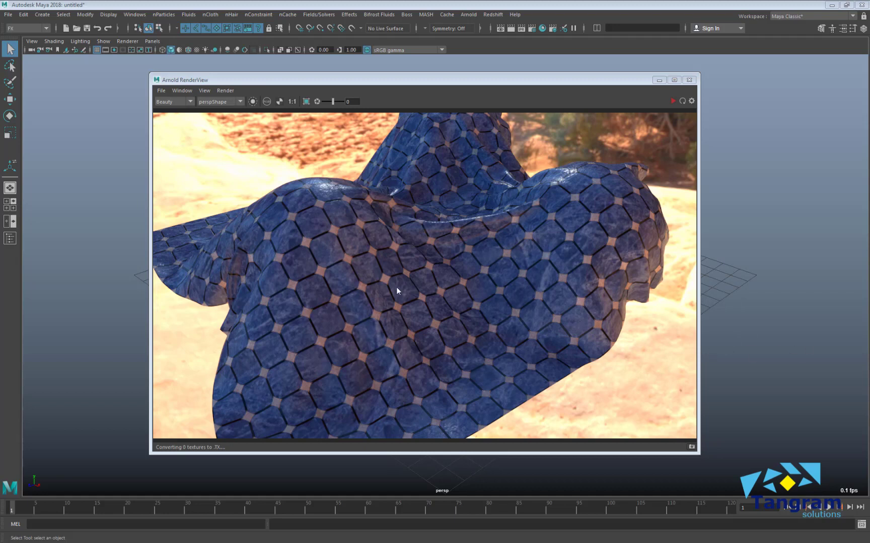
- Minimize the Arnold RenderView window and open the Hypershade
left_click_drag(468, 82, 461, 73)
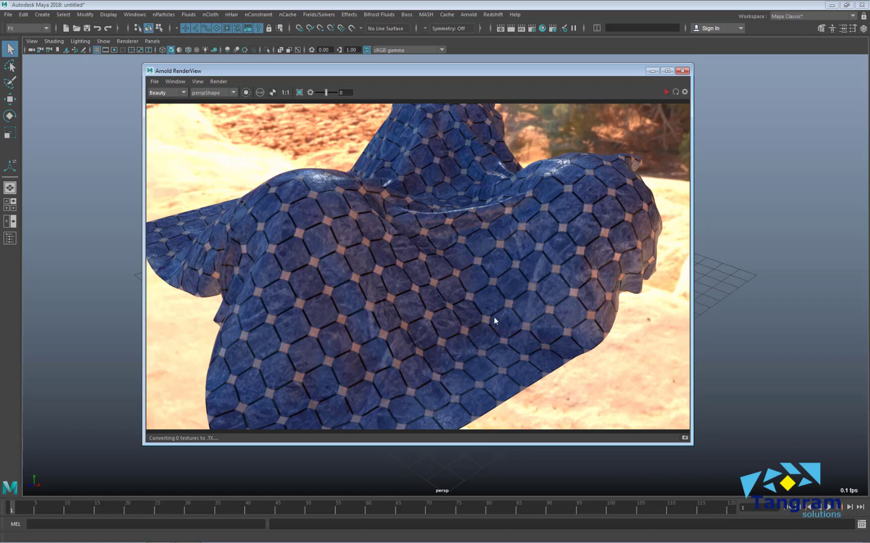
left_click(651, 70)
left_click(543, 28)
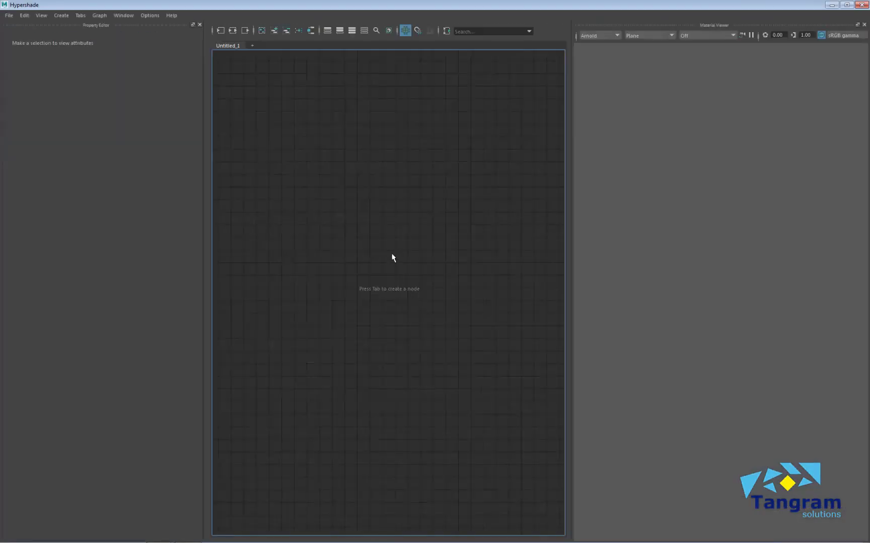
- Create a ramp texture node with its 2D placement node in the empty Hypershade graph
key("Tab")
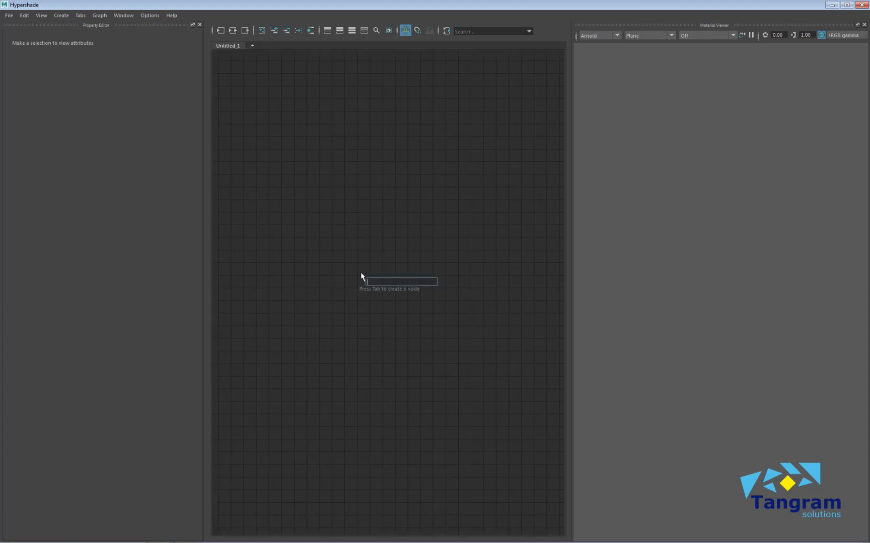
type("ram")
key("Down")
key("Down")
key("Down")
key("Down")
key("Down")
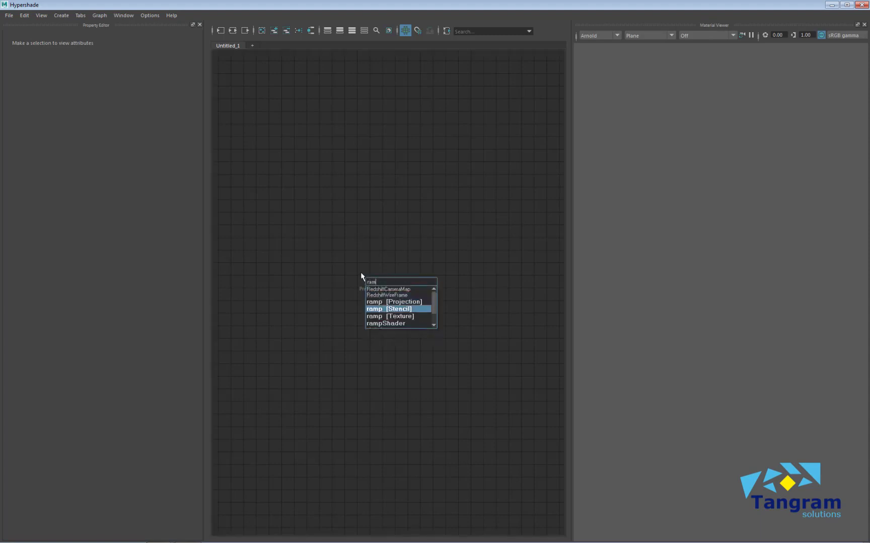
key("Return")
scroll(458, 372, "up", 5)
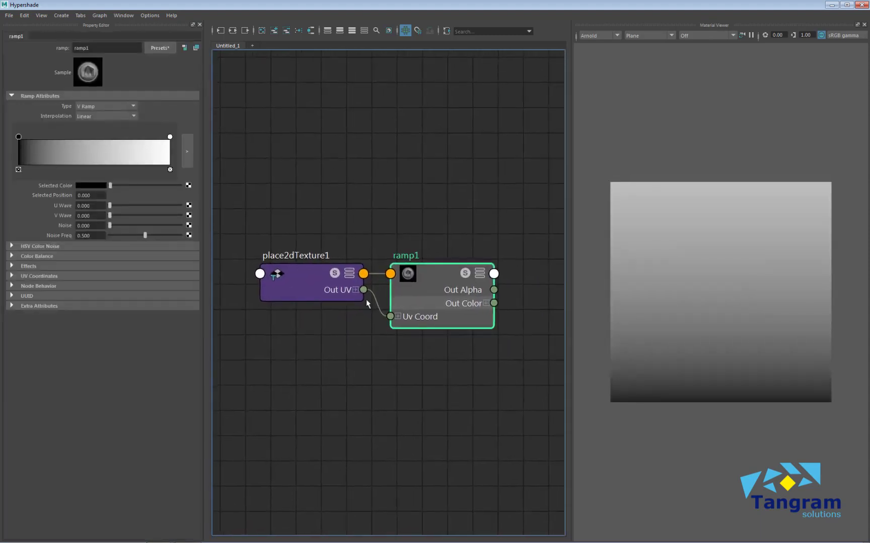
- Rename the ramp node to lineas and space it apart from its place2dTexture1 node
left_click(301, 289)
left_click(424, 281)
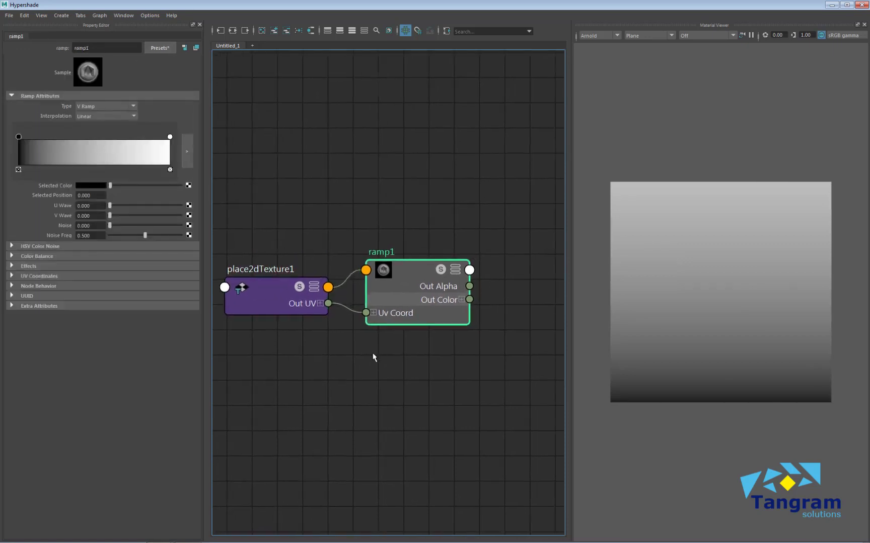
double_click(388, 254)
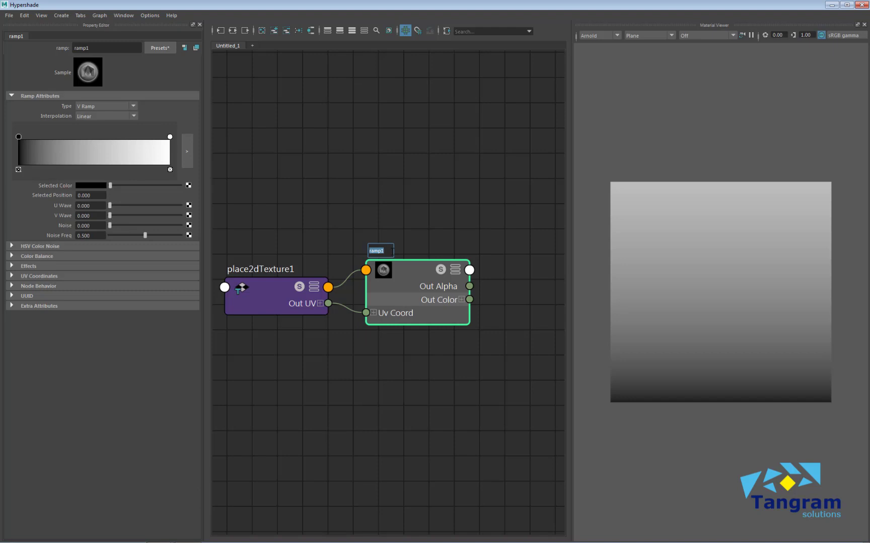
type("lineas")
key("Return")
left_click_drag(402, 275, 395, 274)
left_click_drag(252, 288, 237, 287)
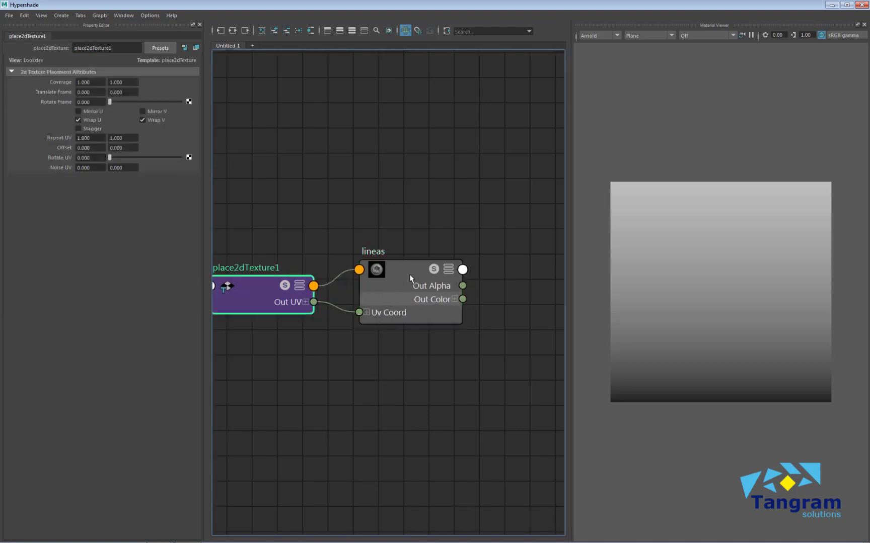
- Solo the lineas ramp in the material viewer and set its type to Box Ramp
left_click(410, 274)
left_click(434, 269)
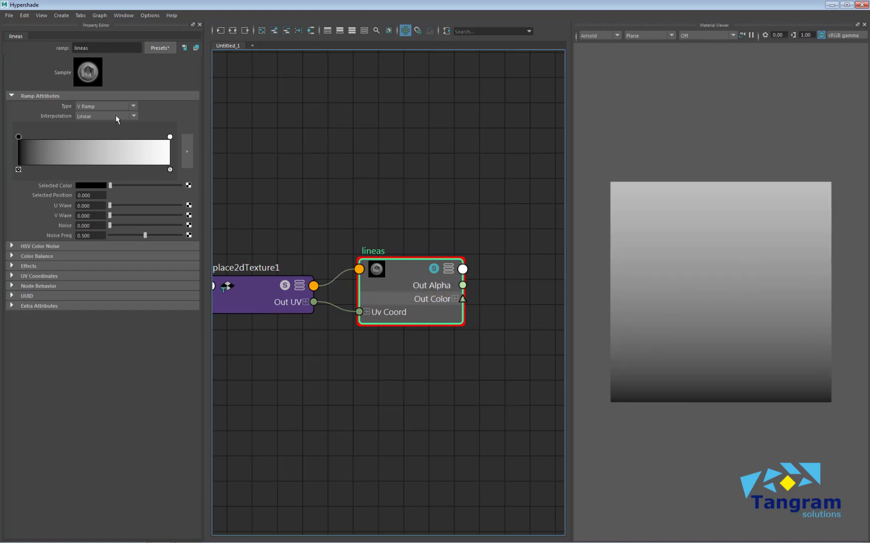
left_click(101, 106)
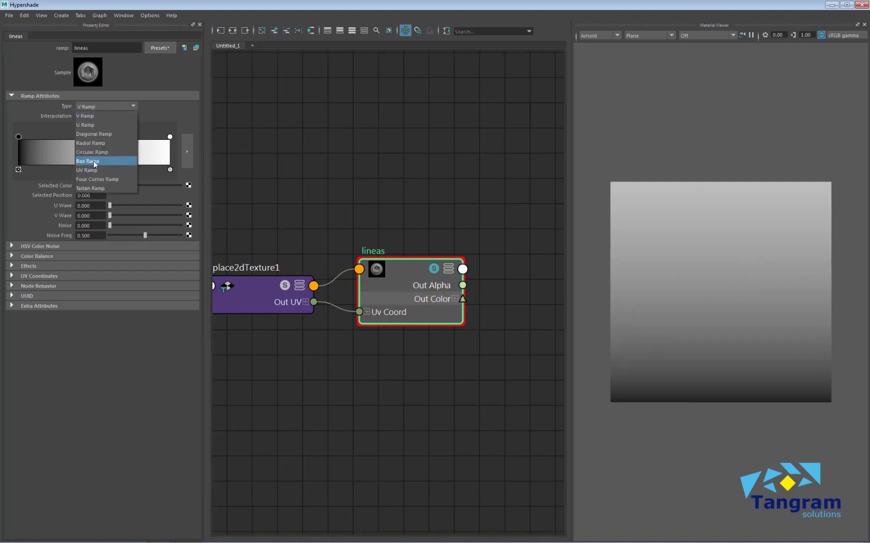
left_click(93, 161)
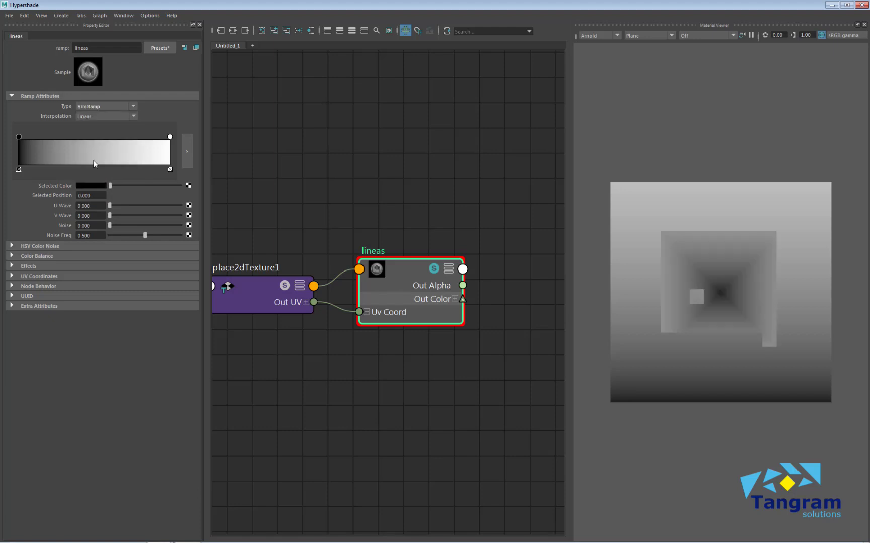
- Reorder the lineas ramp colours into a thin black border, with white at position 0.904 and black at 0.967
left_click_drag(23, 136, 154, 148)
left_click_drag(170, 137, 155, 137)
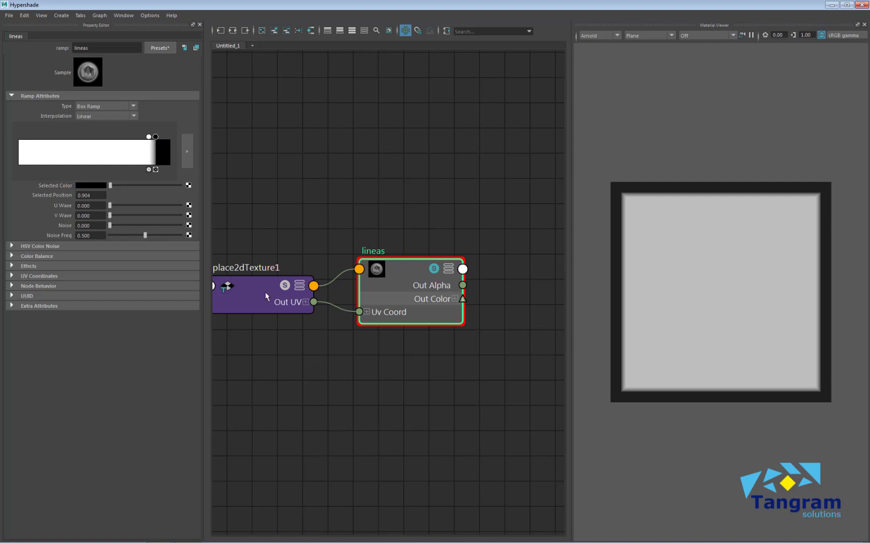
left_click_drag(265, 292, 257, 290)
left_click_drag(381, 269, 377, 267)
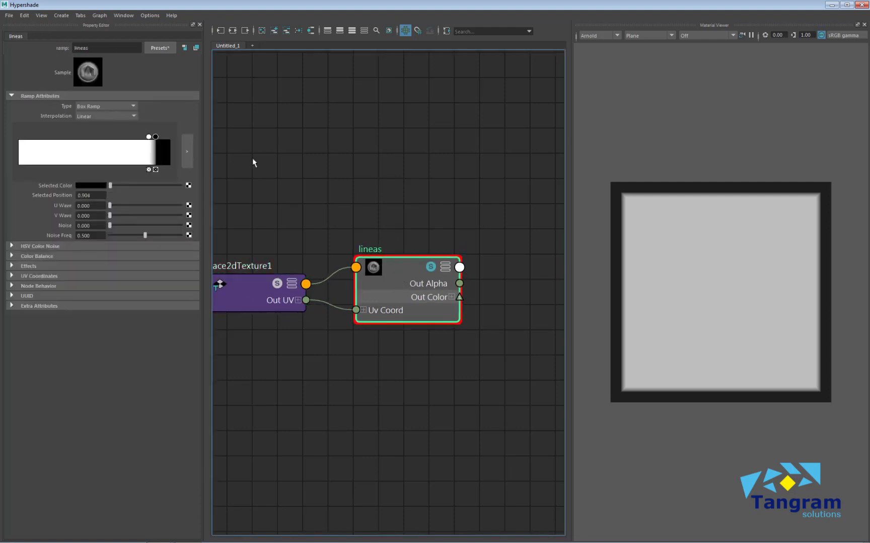
left_click_drag(155, 137, 157, 138)
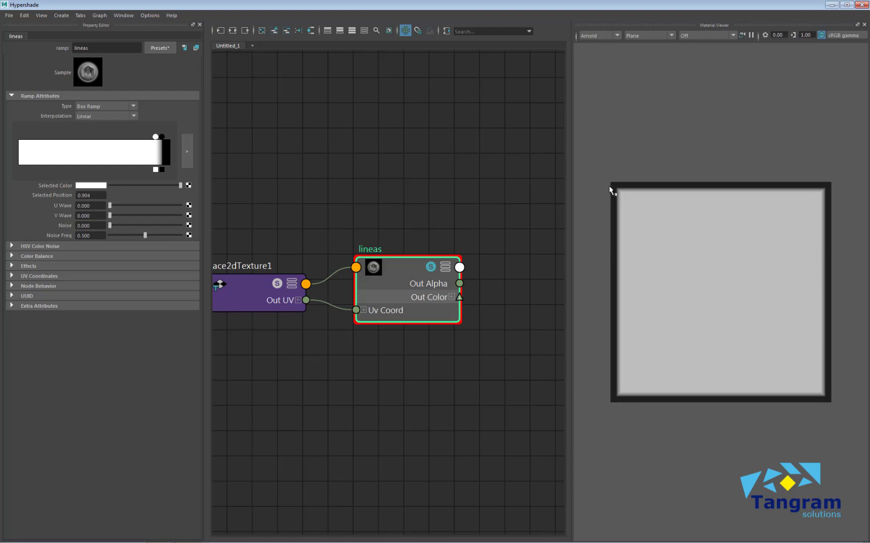
left_click_drag(162, 137, 165, 137)
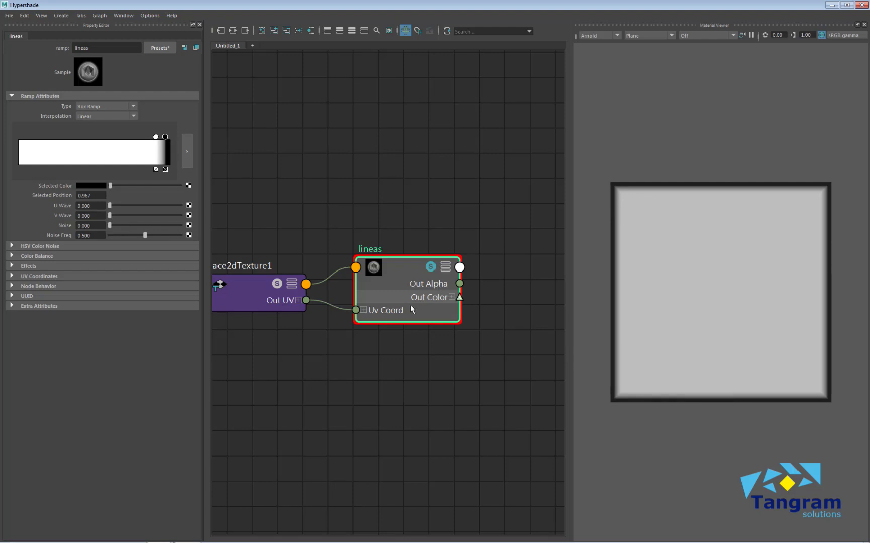
- Set Repeat UV on place2dTexture1 to 10 by 10
middle_click_drag(400, 362, 402, 394, "alt")
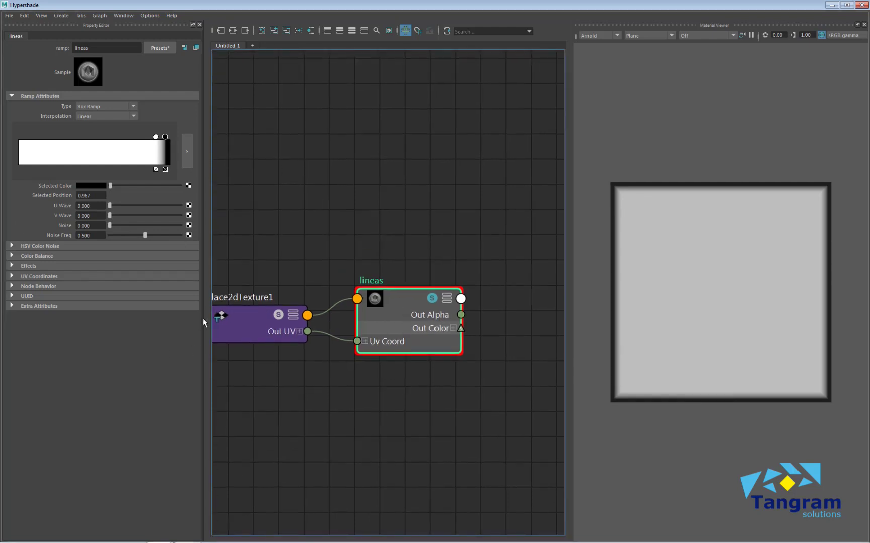
left_click(240, 322)
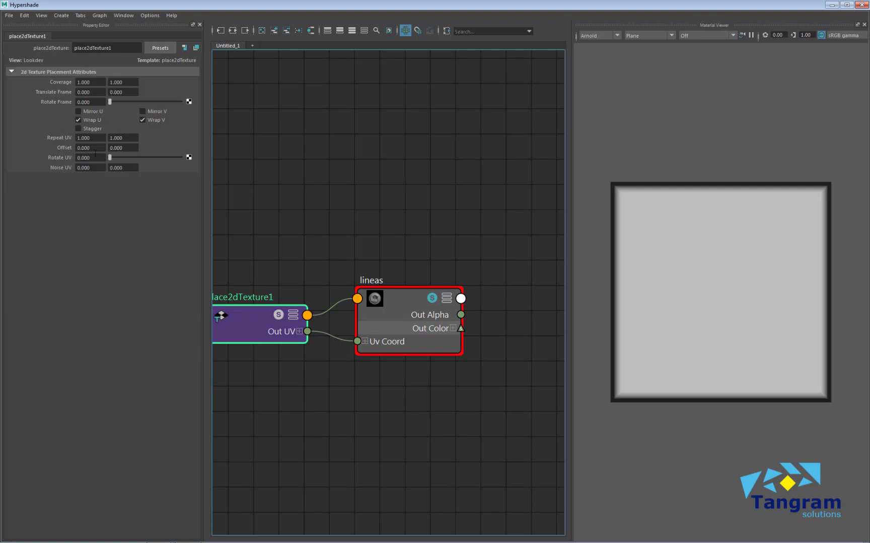
double_click(89, 138)
type("10")
key("Tab")
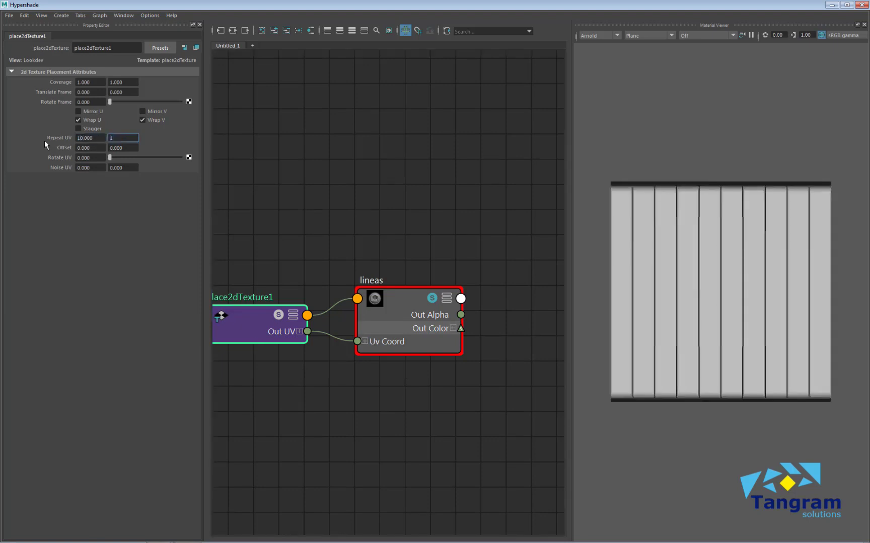
type("10")
key("Return")
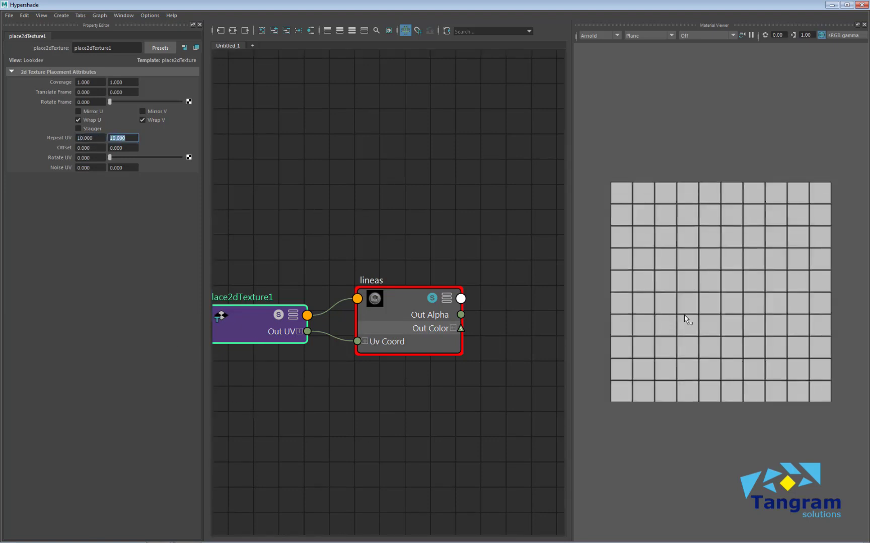
- Duplicate the lineas ramp, place the copy above it and rename the copy to inter
middle_click_drag(311, 397, 321, 412, "alt")
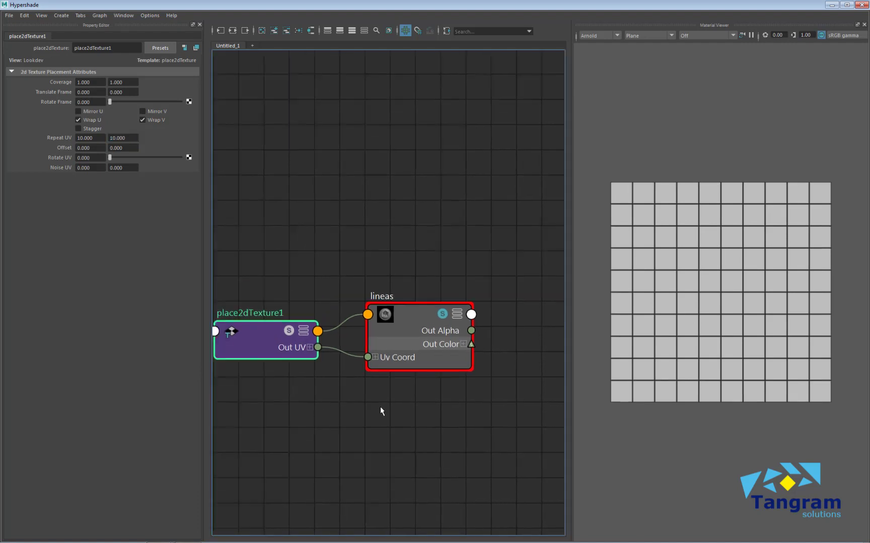
left_click(416, 312)
key("ctrl+d")
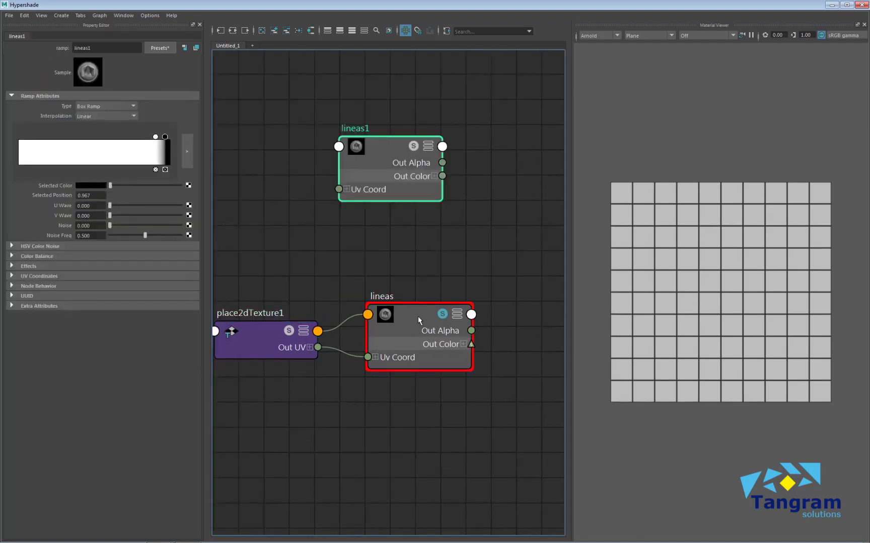
left_click_drag(362, 139, 385, 166)
double_click(385, 160)
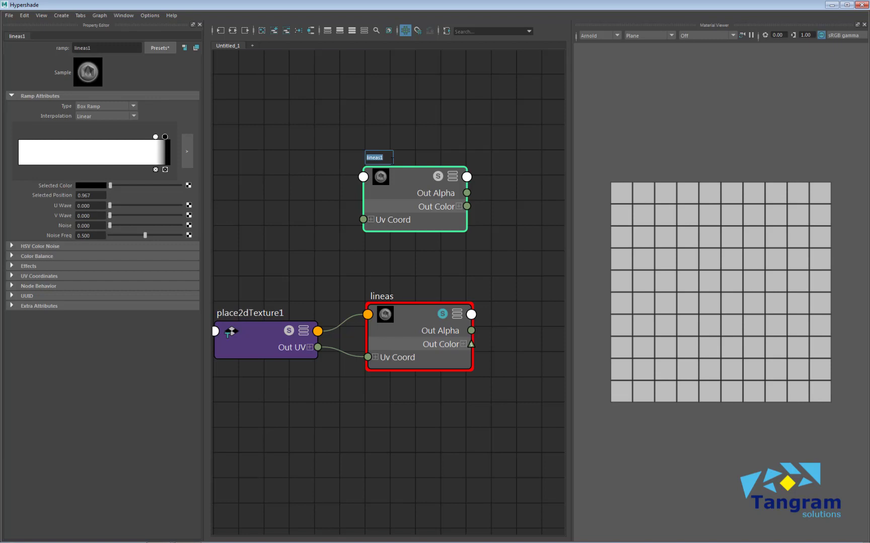
type("inter")
key("Return")
left_click_drag(460, 193, 467, 212)
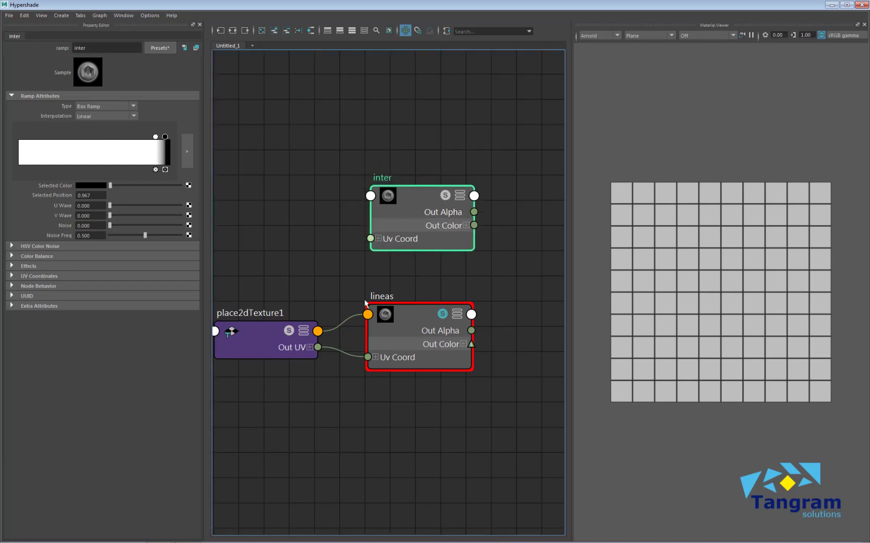
- Connect place2dTexture1 to the inter ramp so both ramps share the same placement node
left_click_drag(260, 348, 259, 316)
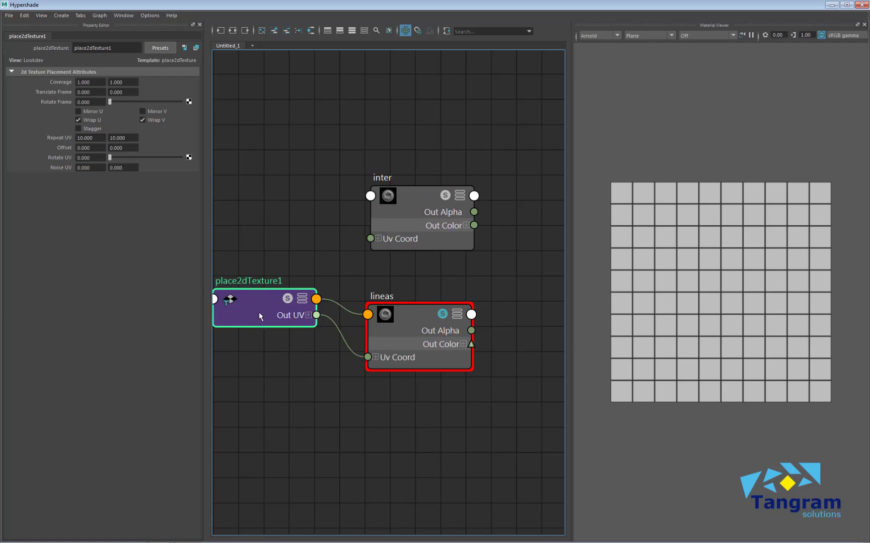
left_click(326, 249)
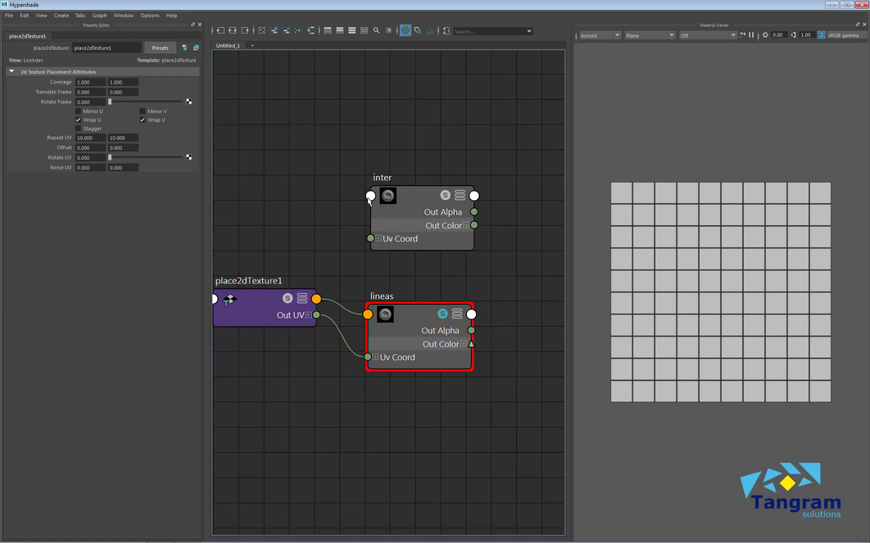
left_click_drag(366, 197, 316, 299)
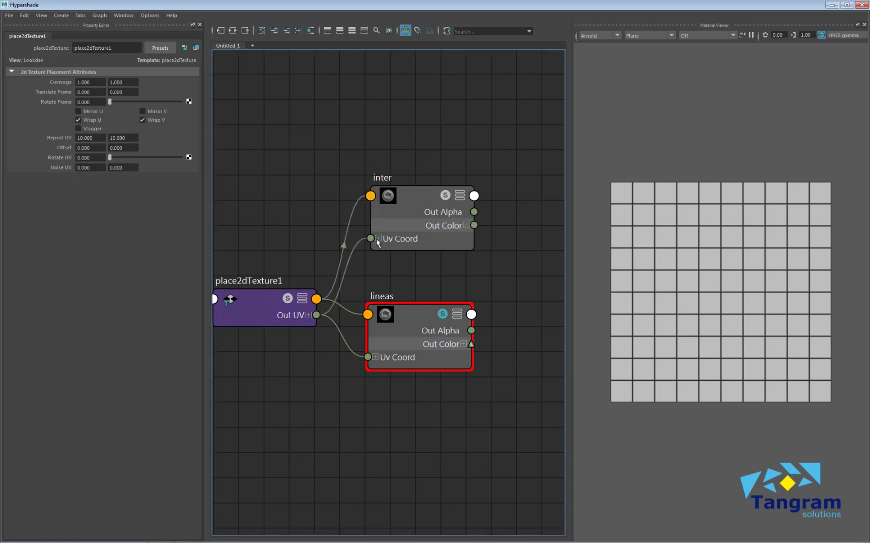
- Solo the inter ramp in the material viewer and change its type to Circular Ramp
left_click_drag(443, 204, 442, 216)
left_click(444, 208)
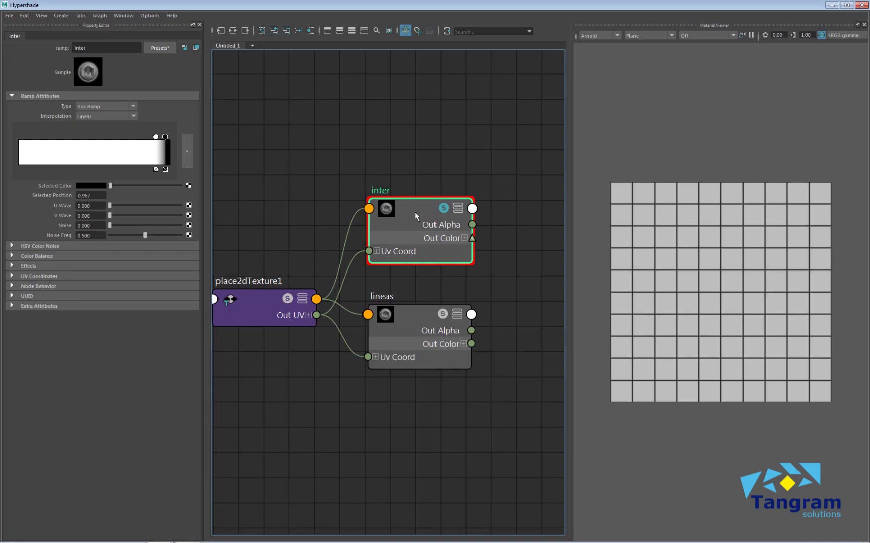
left_click(84, 107)
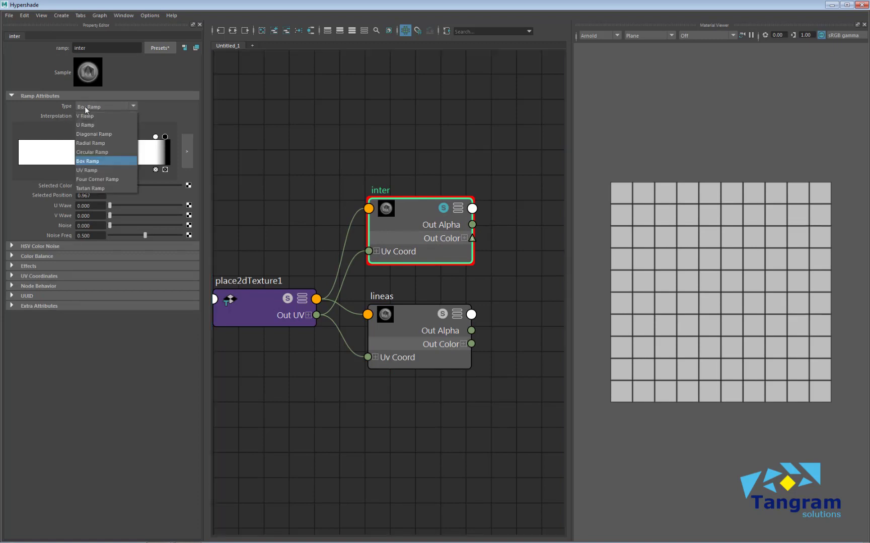
left_click(92, 152)
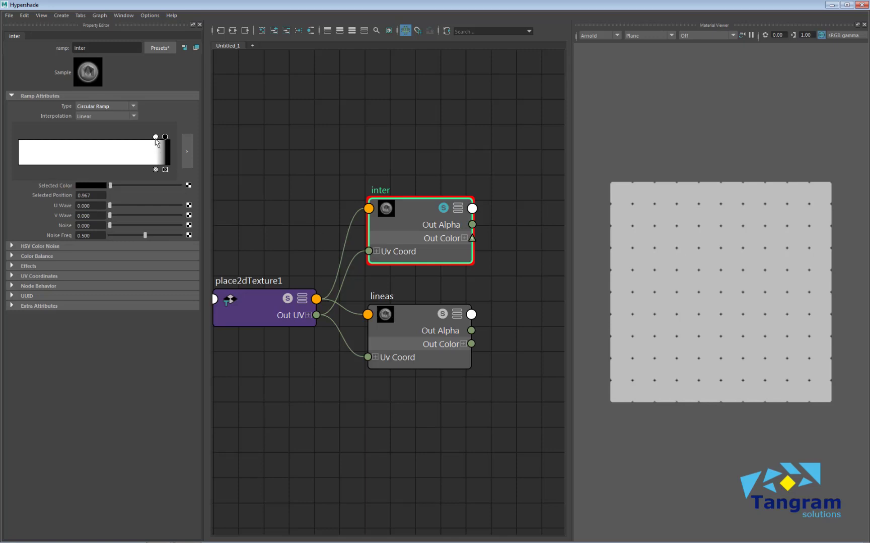
- Adjust the inter ramp to white diamonds on black, with the white marker at position 0.836 and black just before it
mouse_move(155, 136)
left_mouse_down()
mouse_move(138, 136)
mouse_move(145, 137)
left_mouse_up()
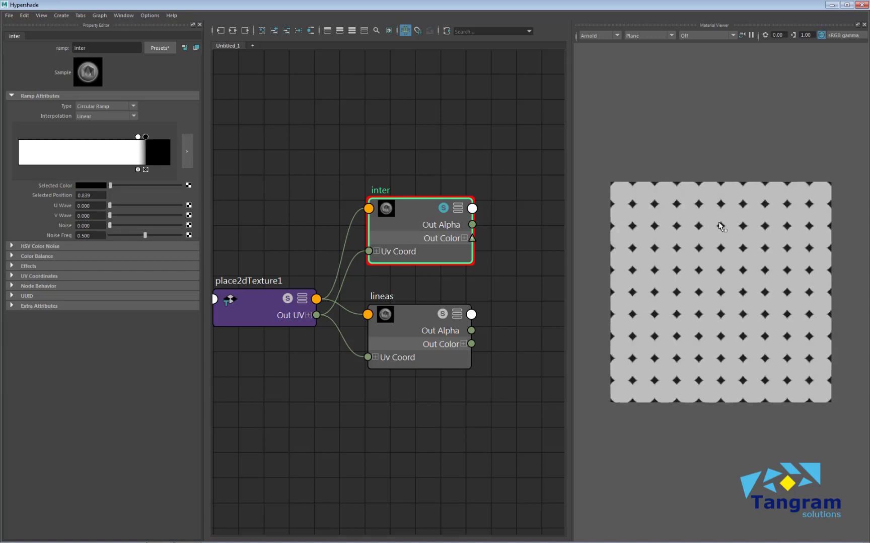
scroll(720, 233, "up", 2)
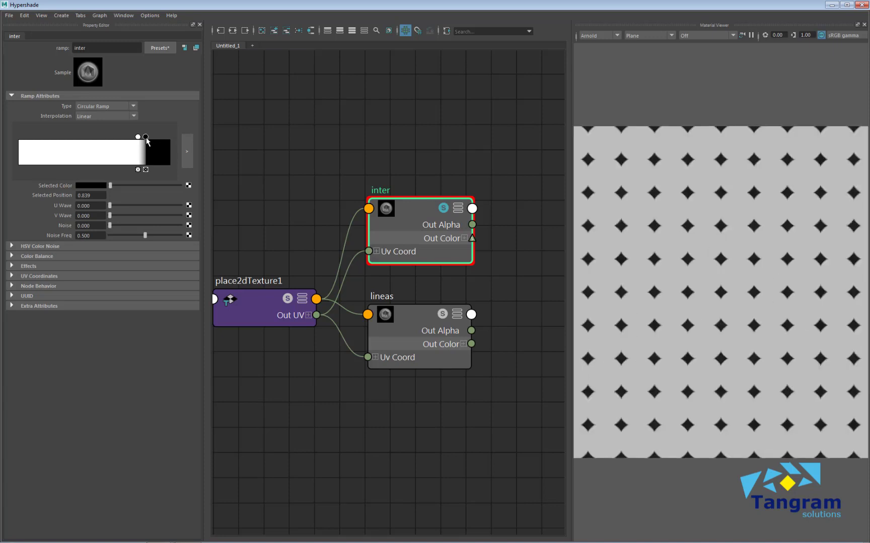
mouse_move(146, 138)
left_mouse_down()
mouse_move(133, 137)
mouse_move(145, 137)
left_mouse_up()
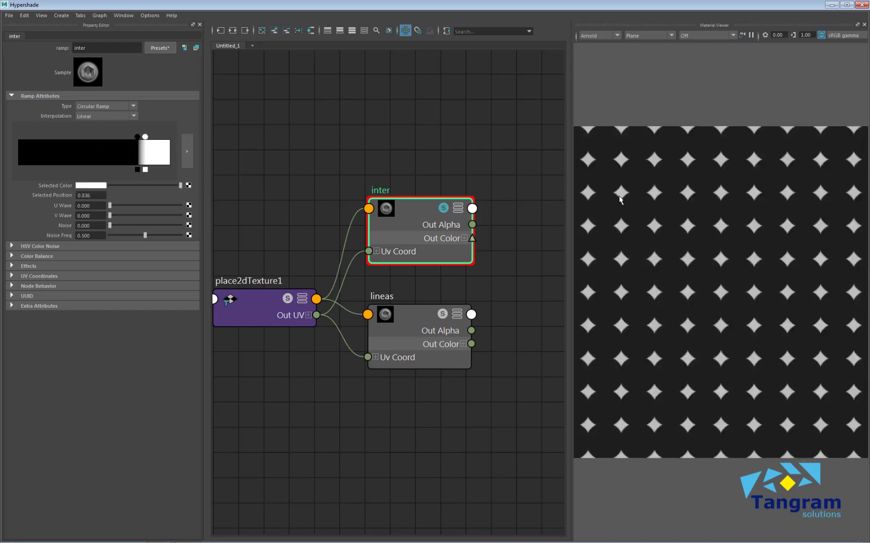
- Solo the lineas ramp in the material viewer and move the place2dTexture1 node up beside the two ramps
left_click(455, 332)
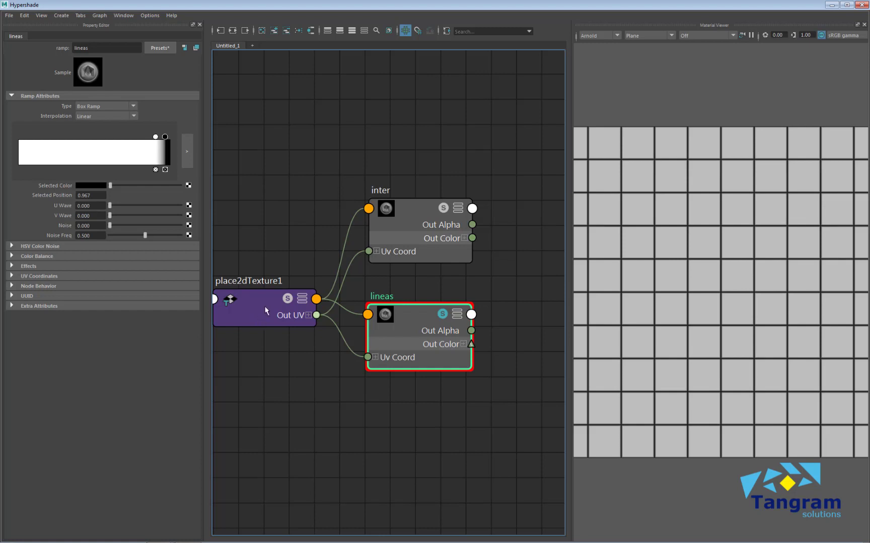
left_click_drag(266, 290, 255, 266)
middle_click_drag(390, 415, 340, 426, "alt")
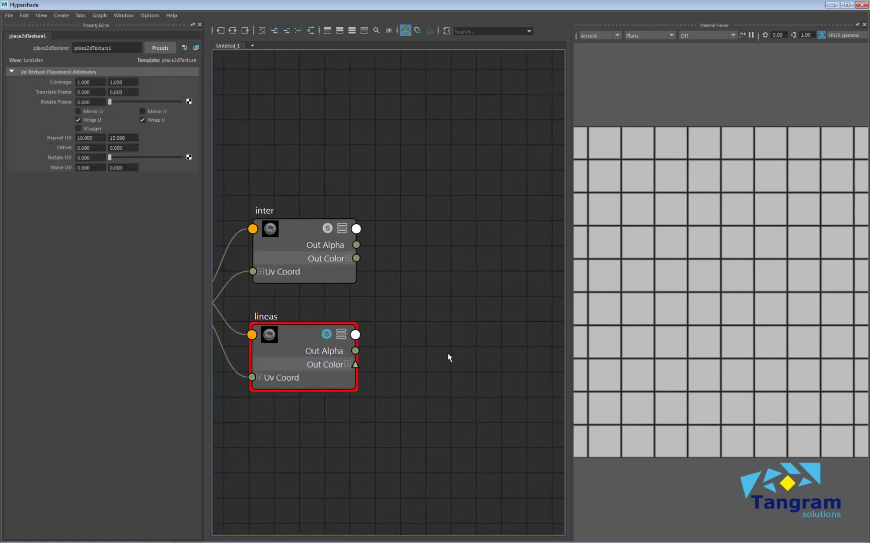
middle_click_drag(442, 369, 434, 367, "alt")
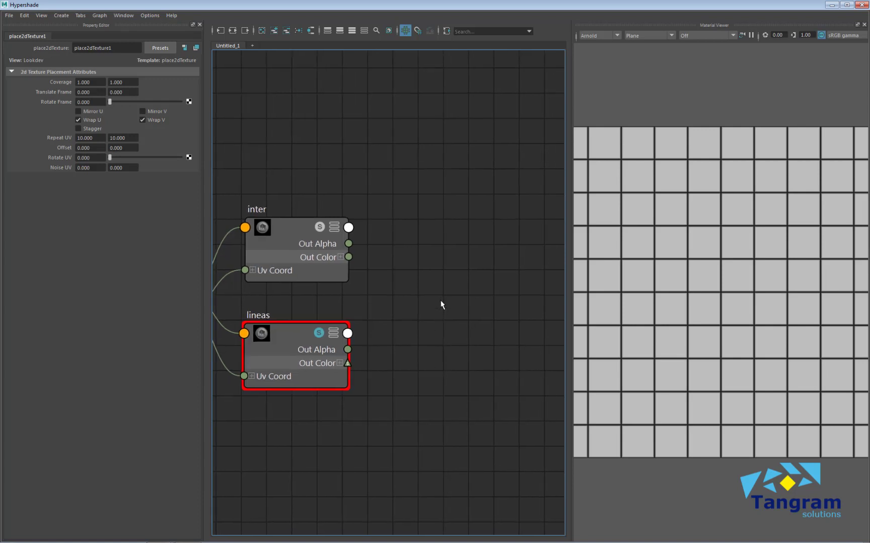
- Create an aiMultiply node and place it beside the inter and lineas ramps
key("Tab")
type("mu")
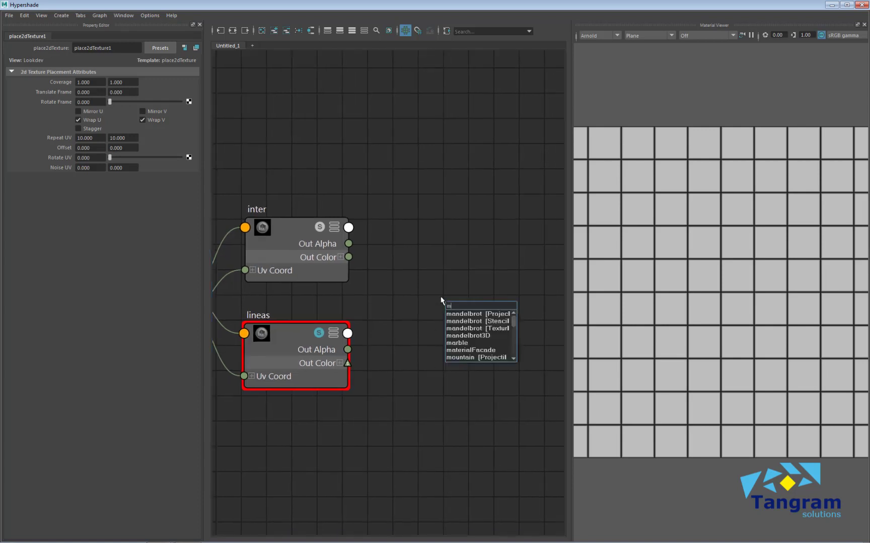
key("Down")
key("Down")
key("Down")
key("Down")
key("Down")
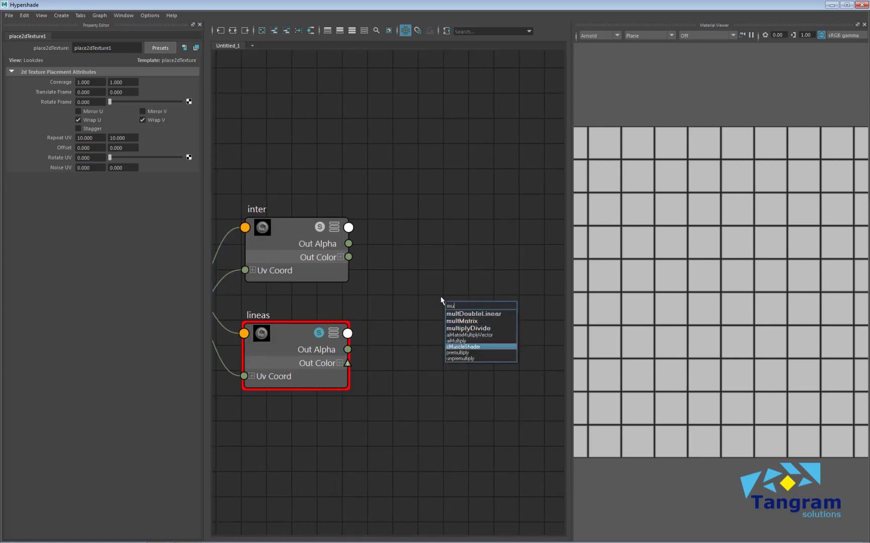
key("Return")
left_click_drag(485, 313, 477, 281)
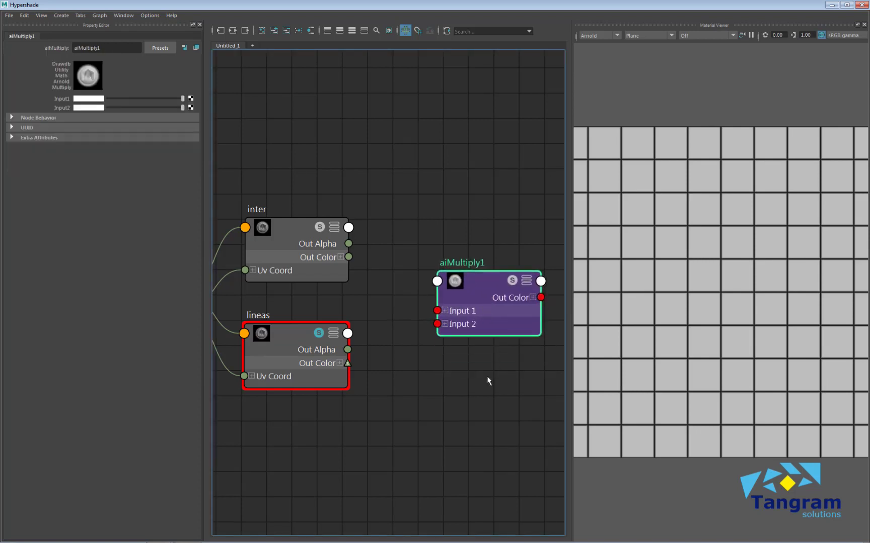
middle_click_drag(489, 381, 419, 377, "alt")
left_click_drag(433, 283, 437, 276)
middle_click_drag(436, 363, 508, 357, "alt")
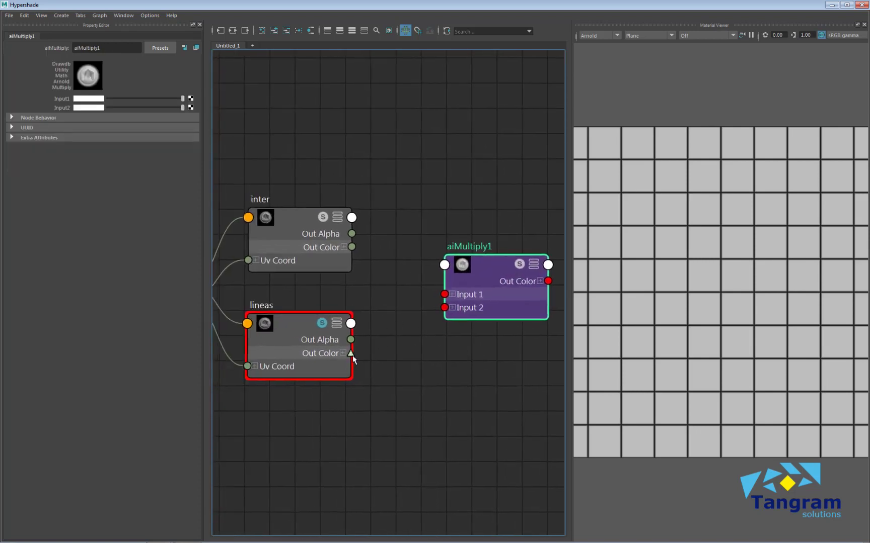
- Connect the Out Color of inter to aiMultiply1's Input 1 and of lineas to Input 2, soloing each node to compare
left_click_drag(351, 354, 449, 310)
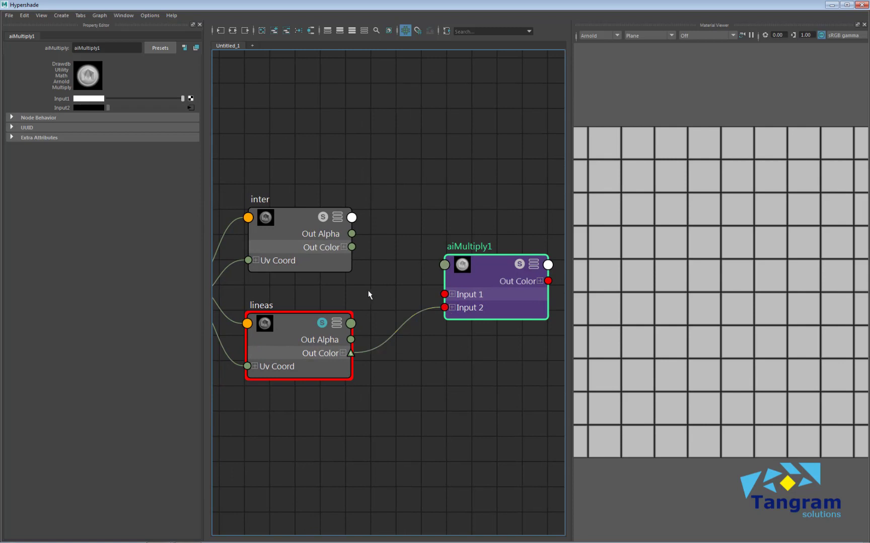
left_click_drag(352, 247, 444, 294)
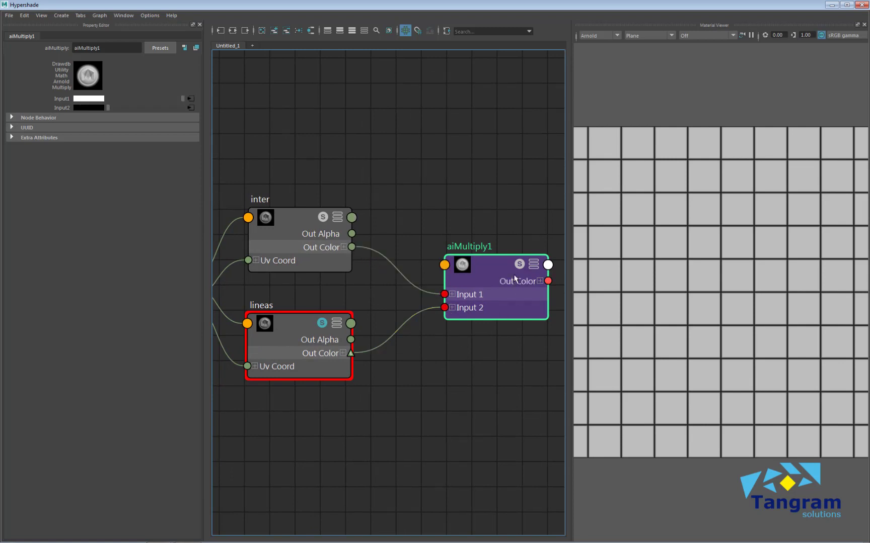
left_click(496, 264)
middle_click_drag(497, 264, 438, 275, "alt")
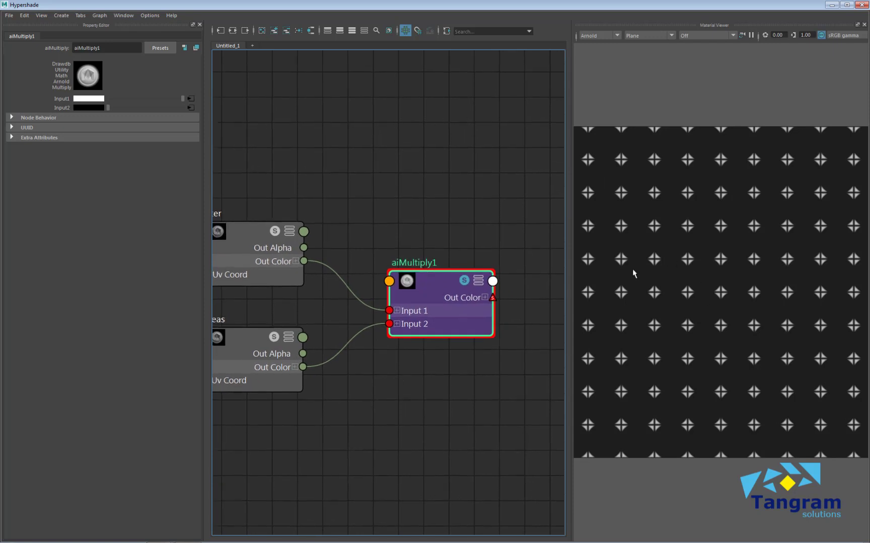
left_click(272, 236)
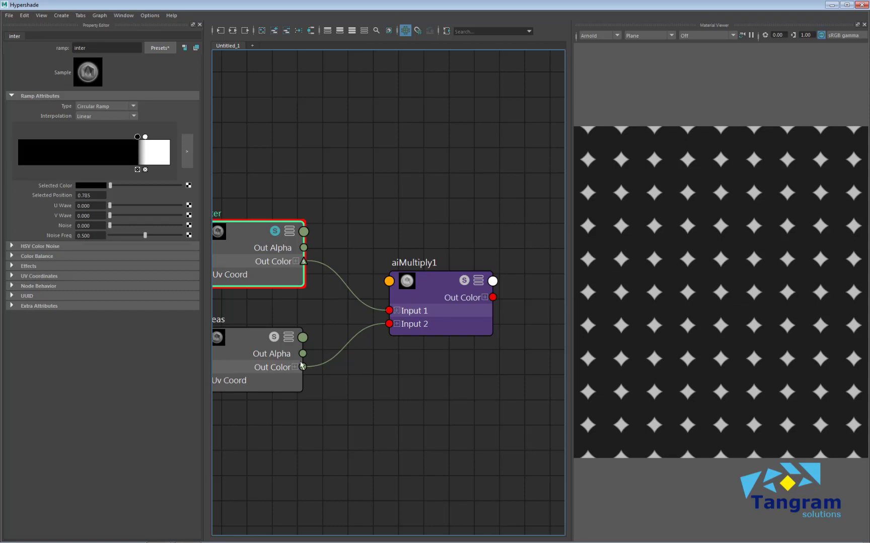
left_click(272, 339)
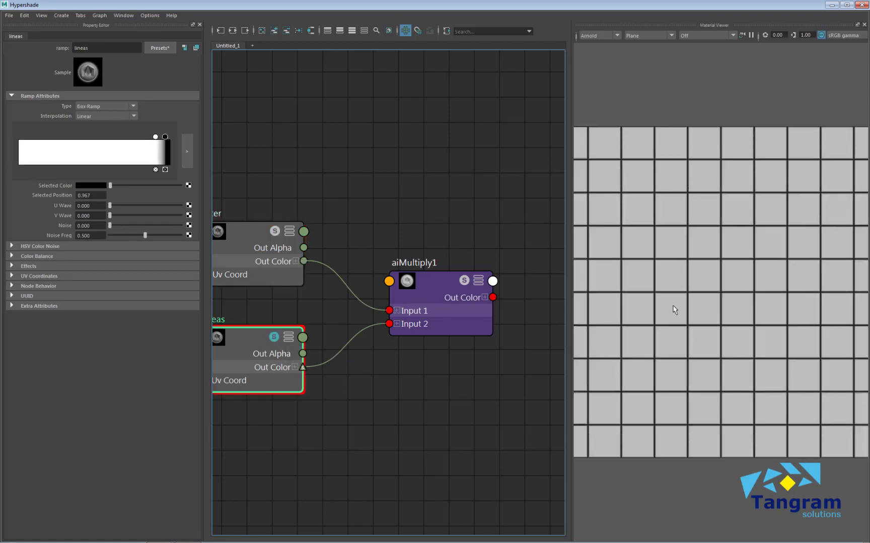
- Move place2dTexture1 and both ramps away from aiMultiply1 to make room, shift inter up slightly and solo it
key("3")
left_click_drag(389, 392, 224, 233)
left_click_drag(405, 373, 322, 379)
left_click(432, 440)
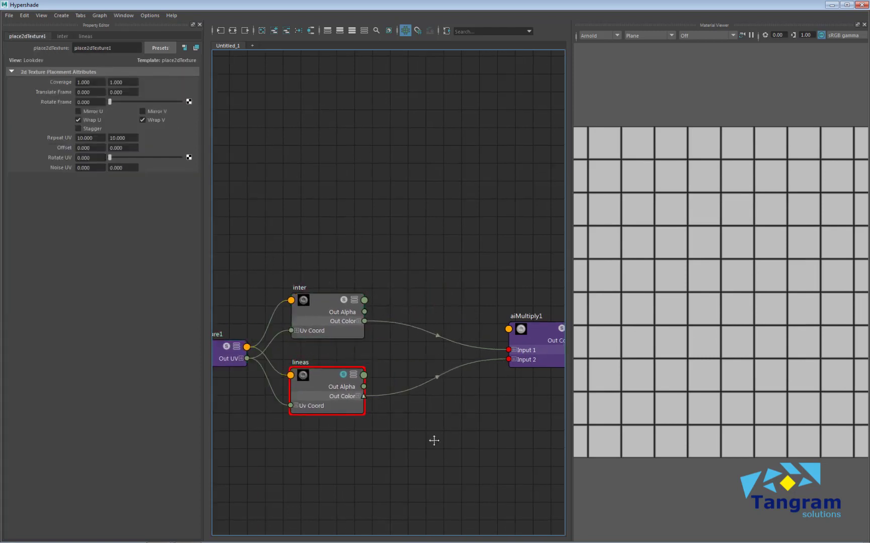
scroll(414, 361, "up", 3)
middle_click_drag(416, 377, 417, 386, "alt")
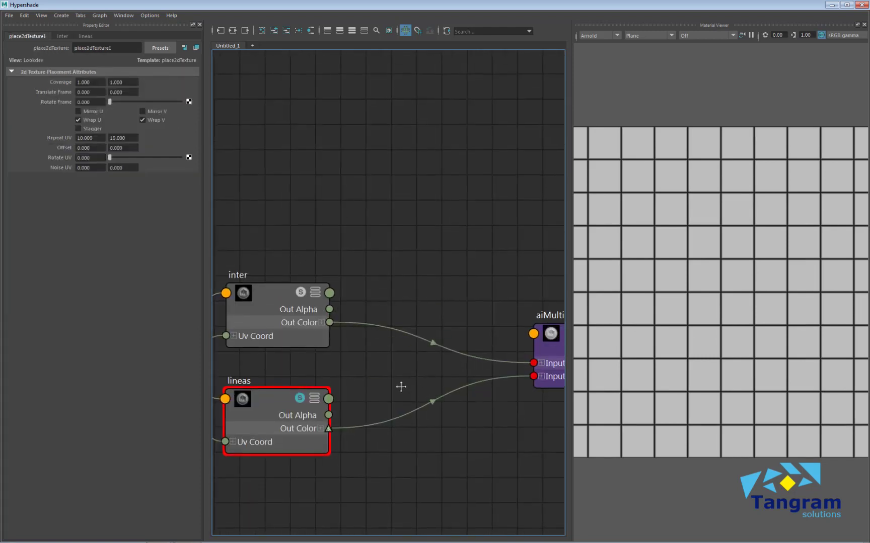
left_click_drag(301, 295, 305, 272)
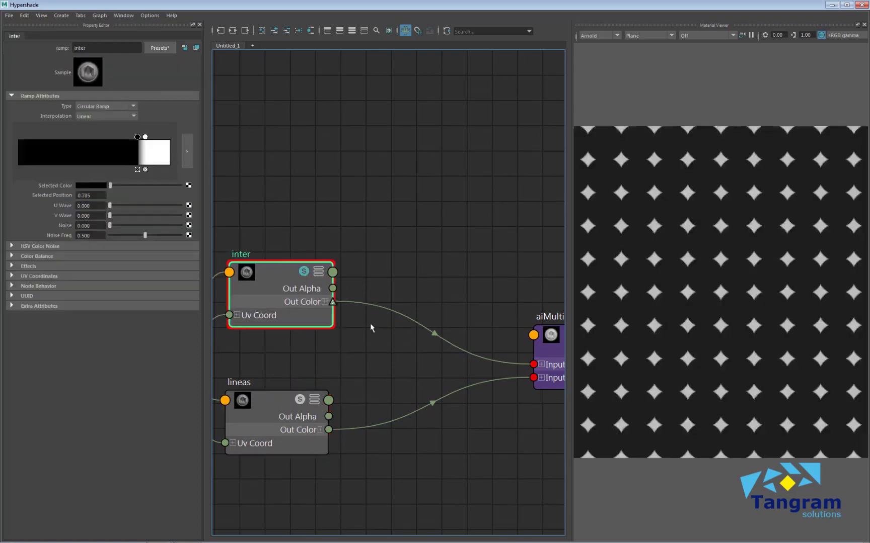
- Create a reverse node and place it between the inter ramp and aiMultiply1
middle_click_drag(371, 327, 352, 387, "alt")
left_click(371, 269)
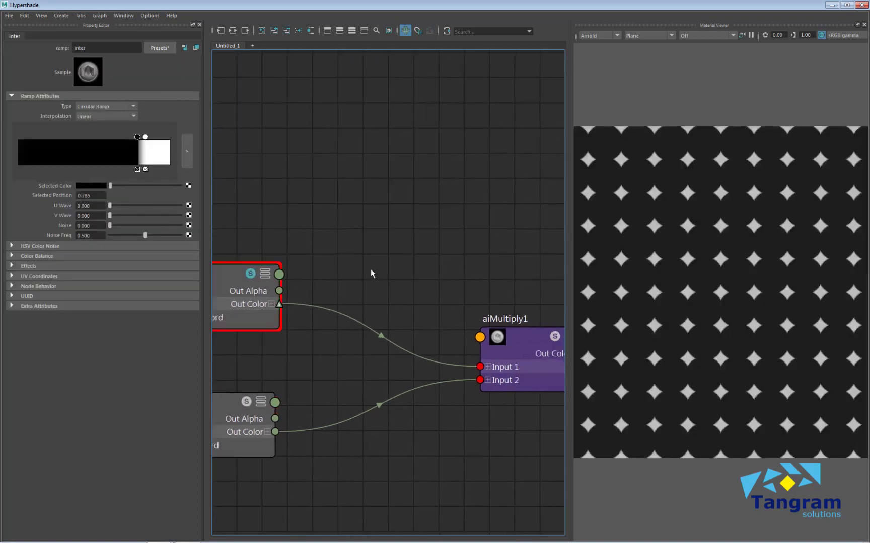
key("Tab")
type("inver")
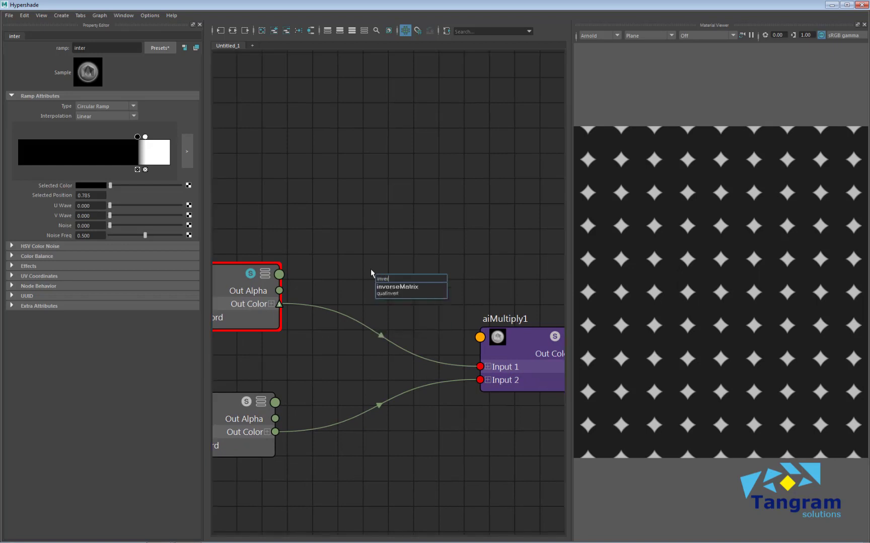
key("BackSpace")
key("BackSpace")
key("BackSpace")
key("BackSpace")
key("BackSpace")
type("reve")
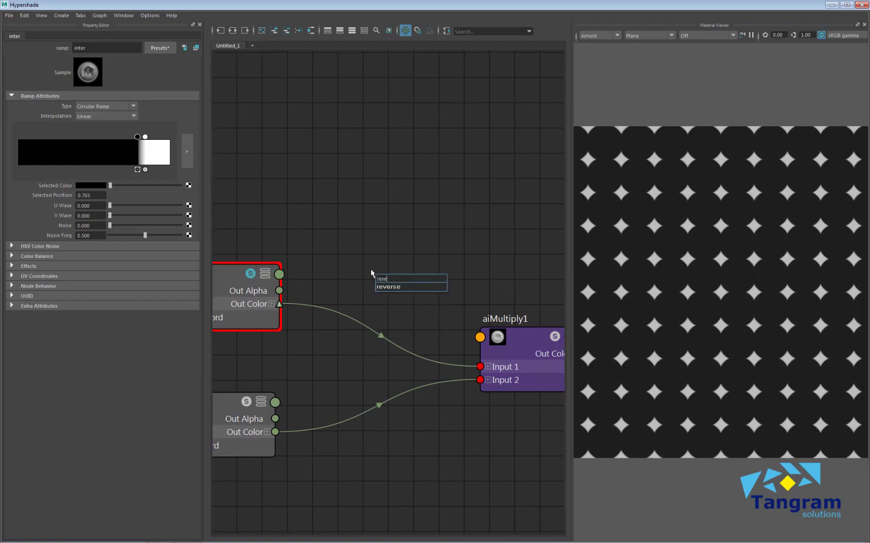
left_click(392, 286)
left_click_drag(401, 294, 371, 267)
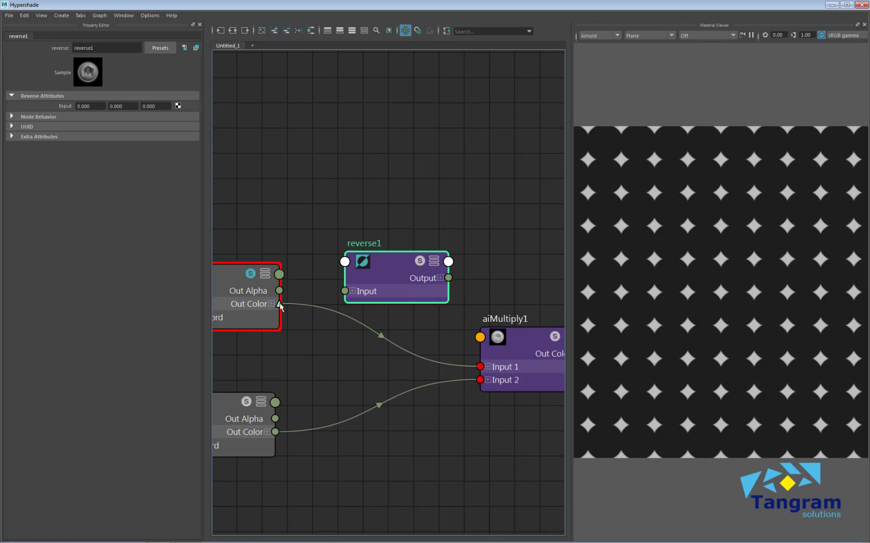
- Route inter's Out Color through reverse1 into aiMultiply1's Input 1, then solo reverse1 and aiMultiply1 to check the inversion
left_click_drag(280, 306, 345, 291)
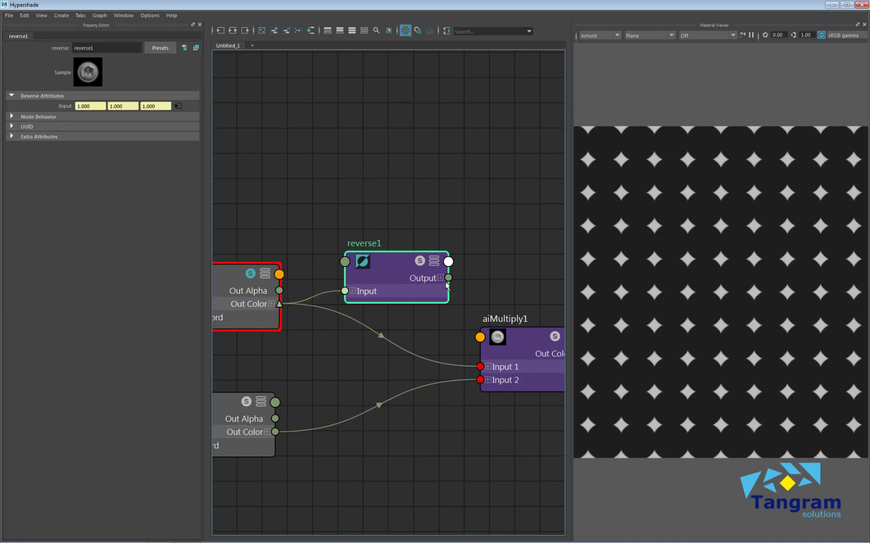
left_click_drag(446, 285, 480, 366)
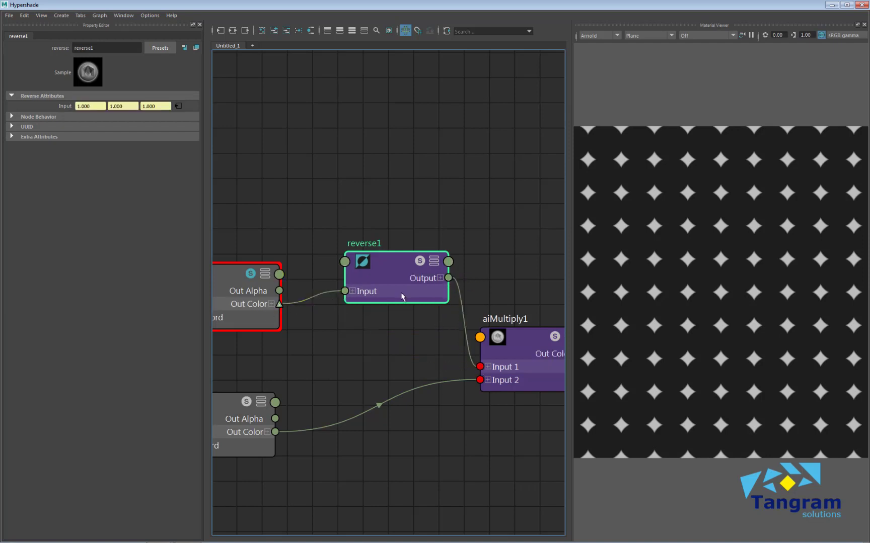
left_click_drag(401, 292, 389, 324)
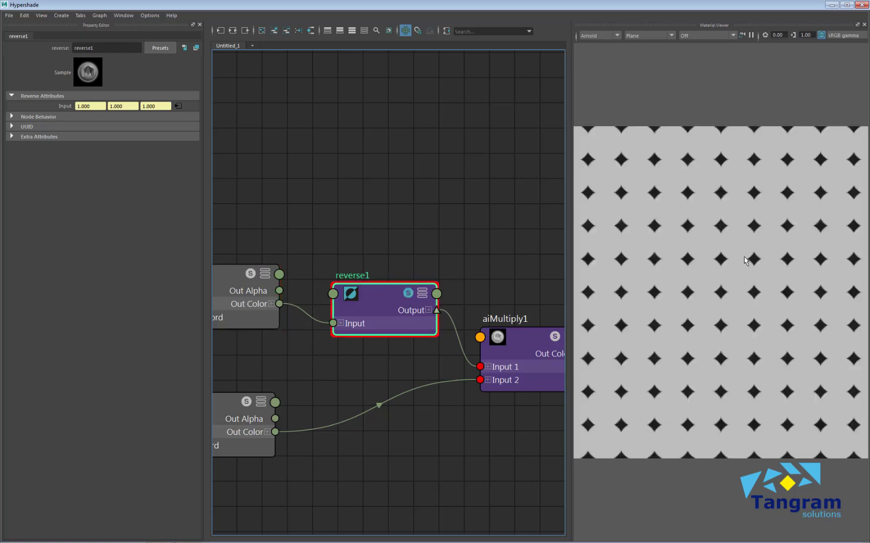
left_click(556, 343)
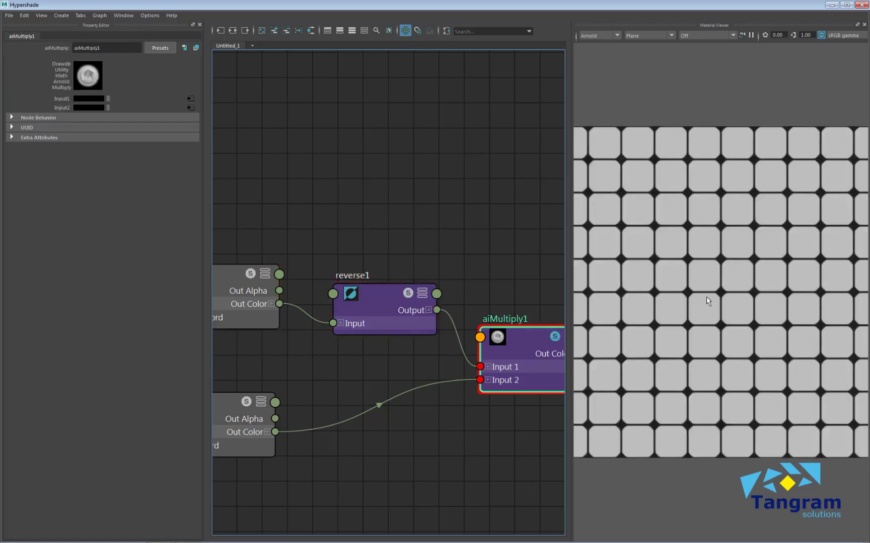
middle_click_drag(398, 373, 392, 385, "alt")
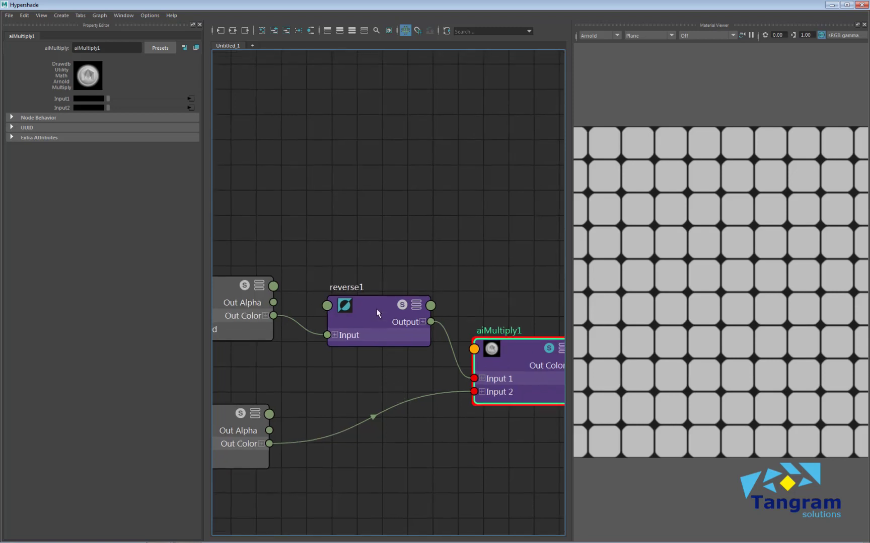
- Delete the reverse1 node and create an aiRange node in its place
left_click_drag(377, 309, 371, 306)
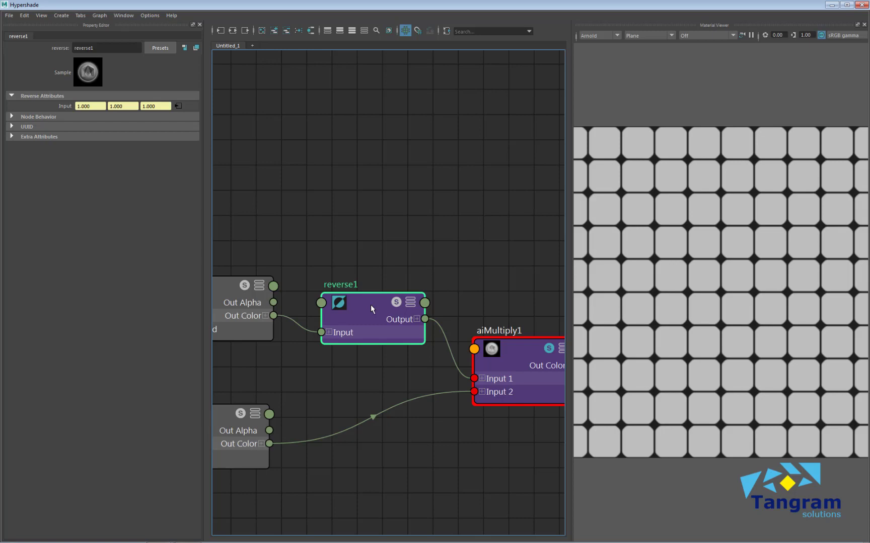
key("Delete")
middle_click_drag(371, 344, 371, 355, "alt")
key("Tab")
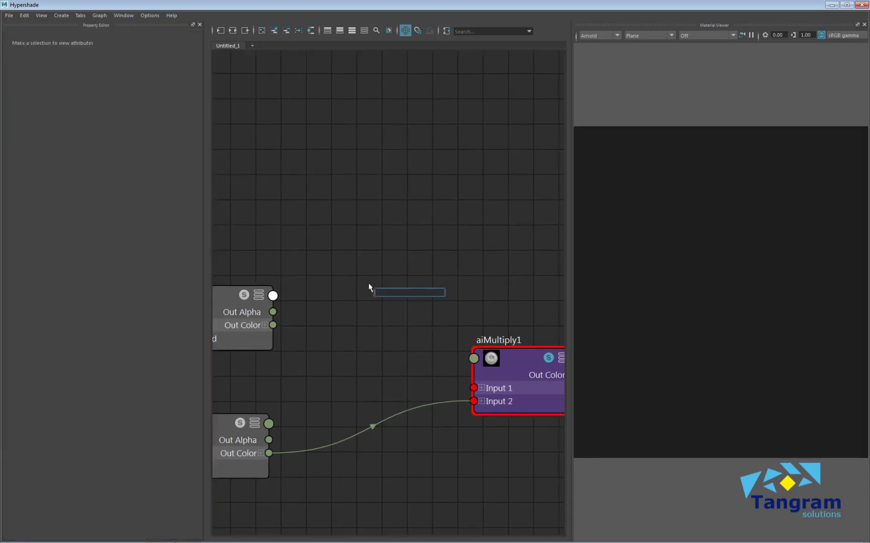
type("rang")
key("Down")
key("Return")
- Connect inter's Out Color to aiRange1's Input and aiRange1's Out Color to aiMultiply1's Input 1, then solo aiRange1
left_click_drag(373, 330, 312, 313)
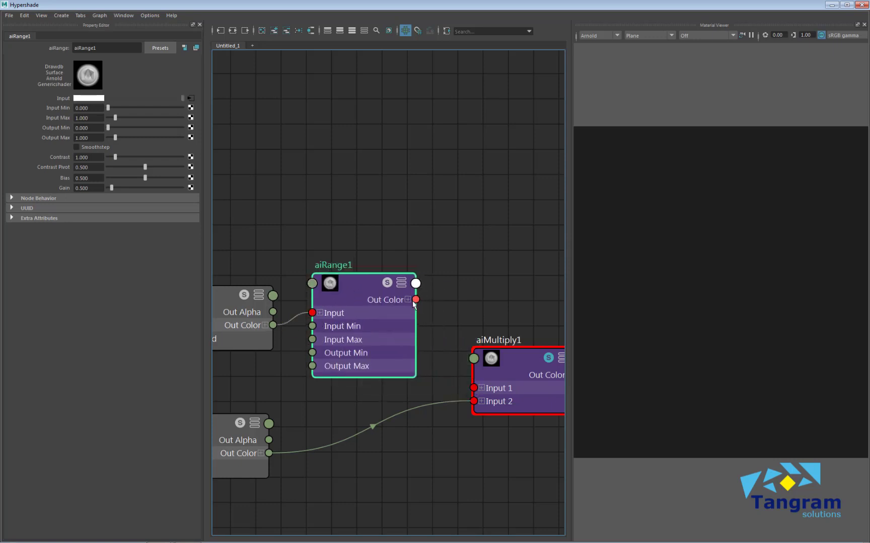
left_click_drag(416, 300, 473, 388)
left_click_drag(349, 286, 351, 292)
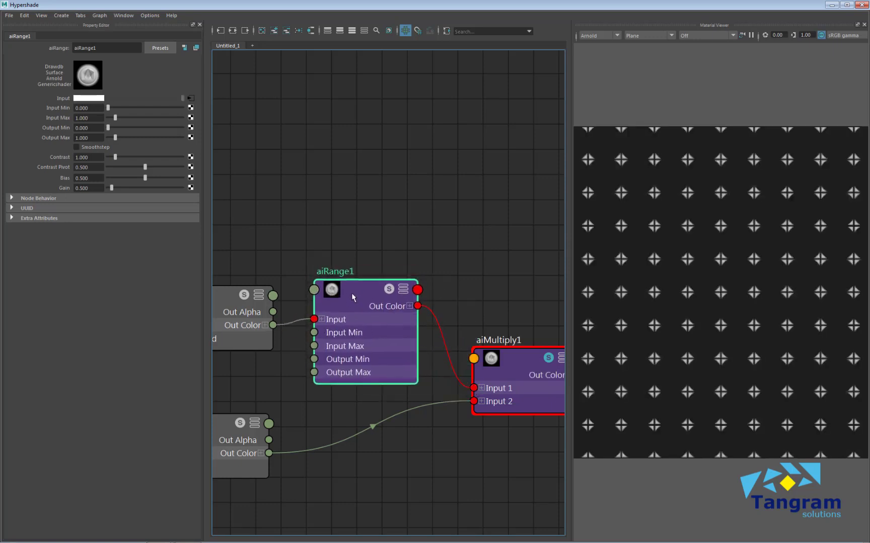
left_click(376, 299)
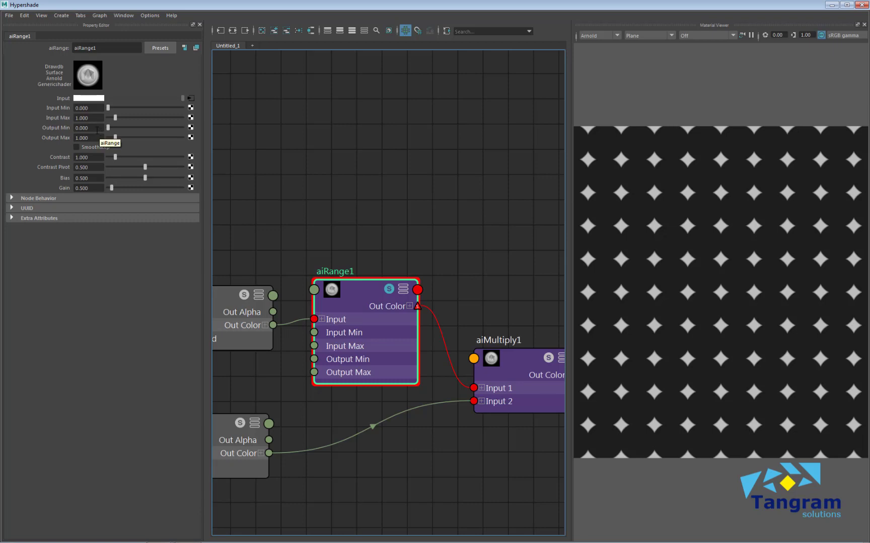
- Invert the pattern in aiRange1 by setting Output Min to 1 and Output Max to 0
left_click_drag(91, 109, 70, 129)
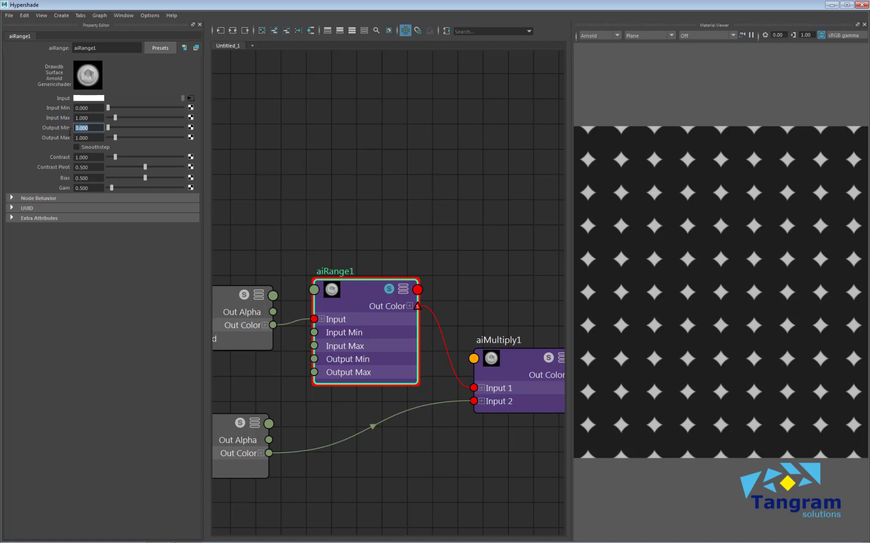
type("1")
key("Tab")
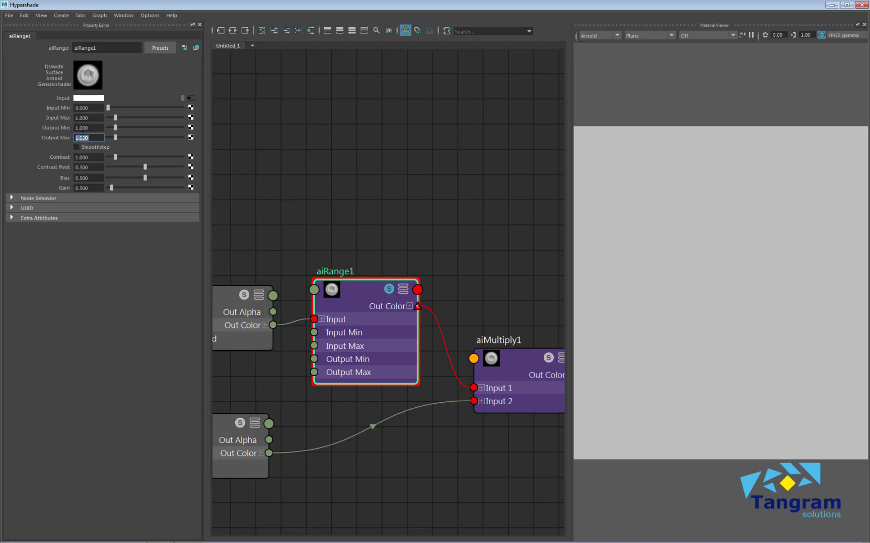
type("0")
key("Return")
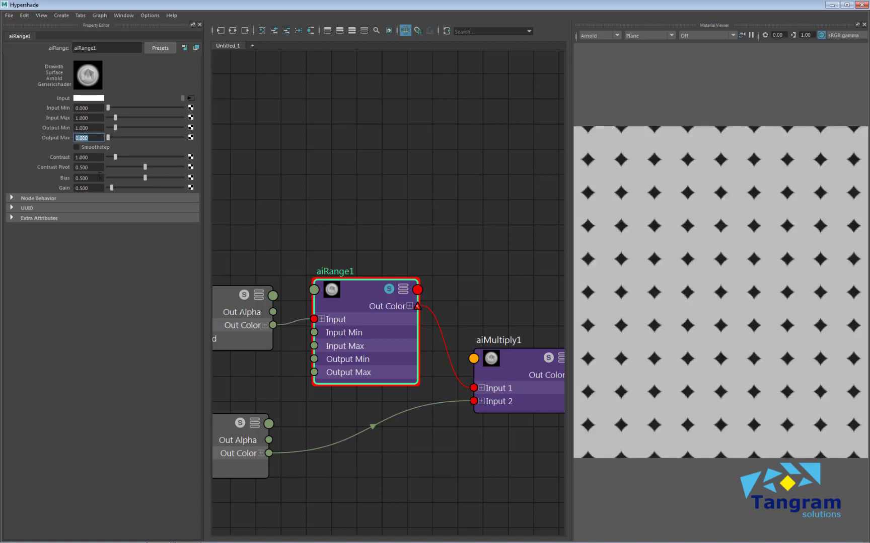
- Solo inter, aiRange1 and aiMultiply1 in turn to compare the original, inverted and combined tile patterns
left_click(244, 298)
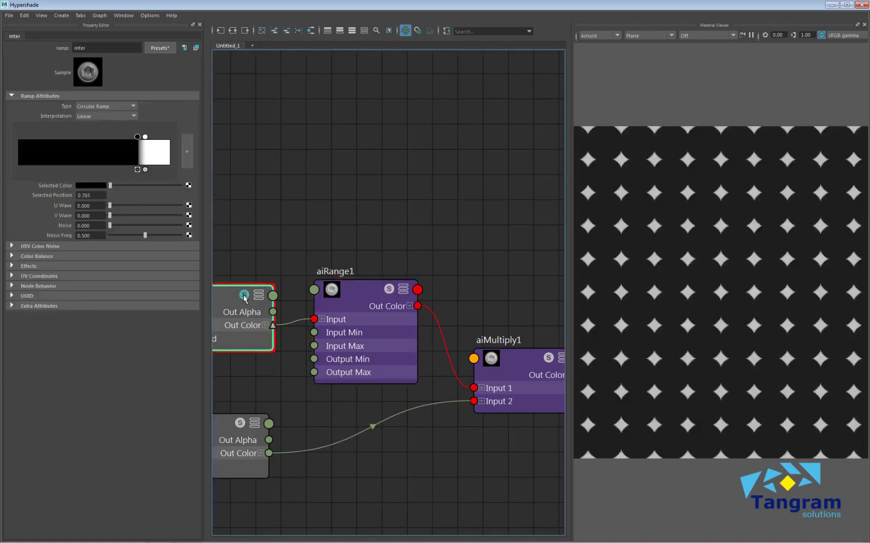
left_click(392, 294)
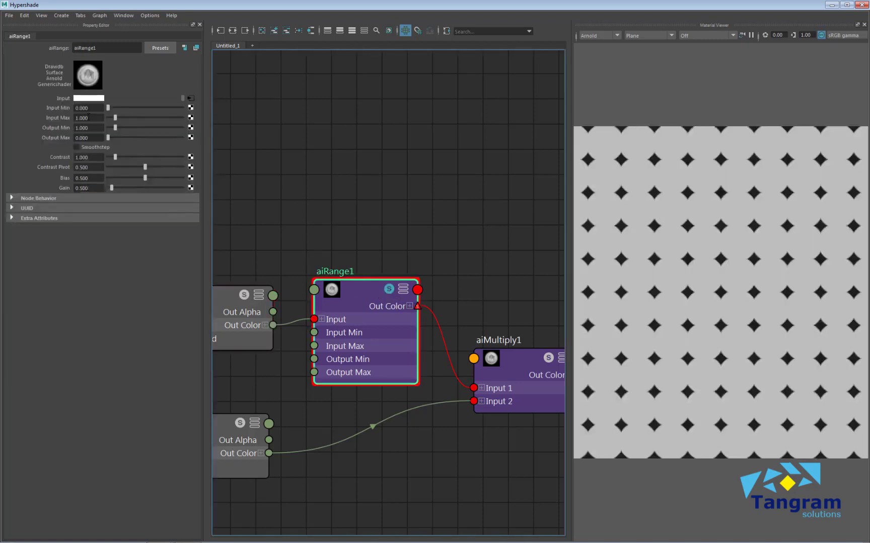
middle_click_drag(450, 464, 435, 467, "alt")
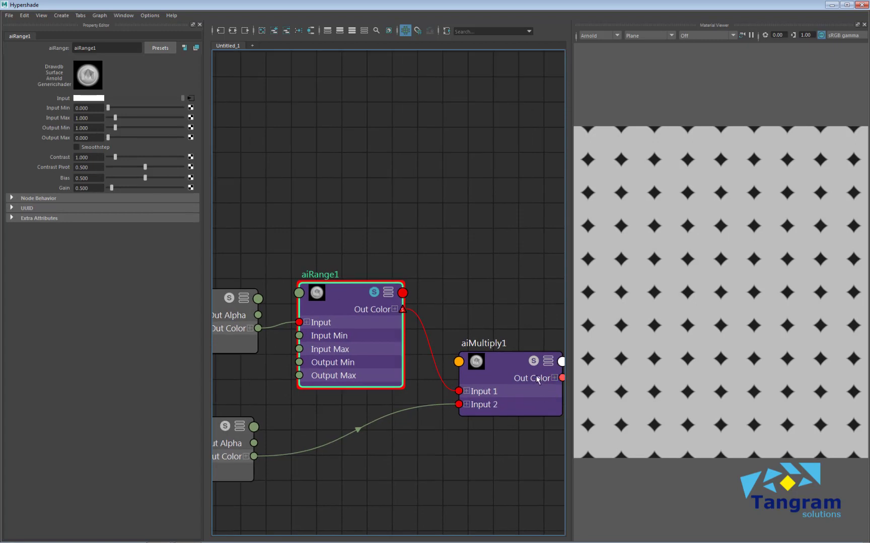
left_click(534, 365)
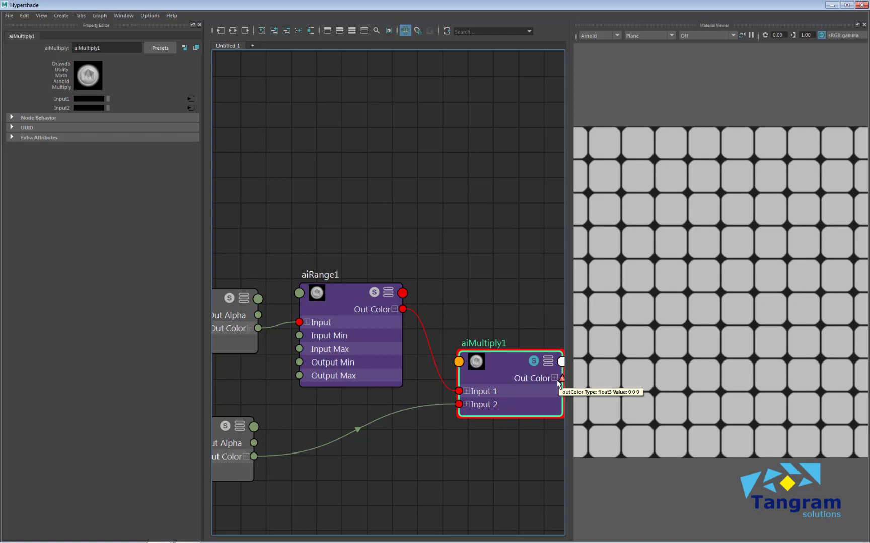
scroll(412, 425, "down", 3)
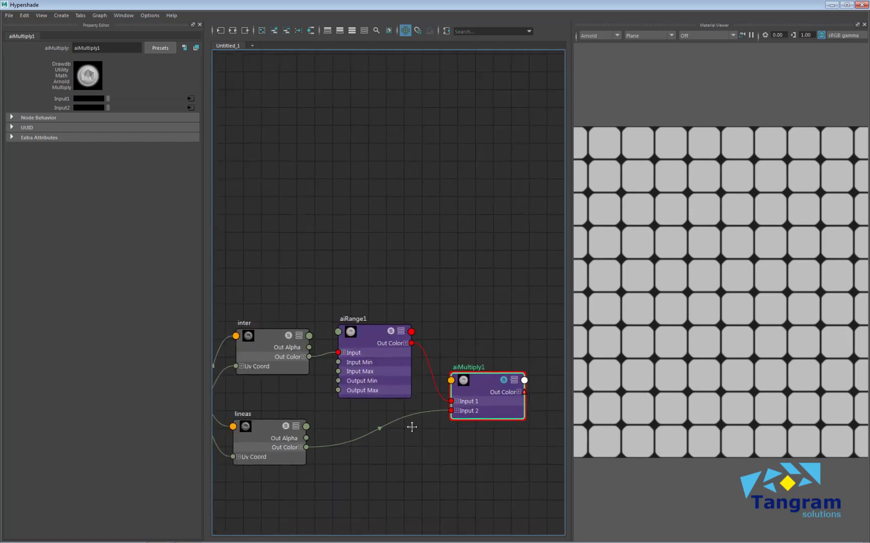
middle_click_drag(510, 410, 539, 331, "alt")
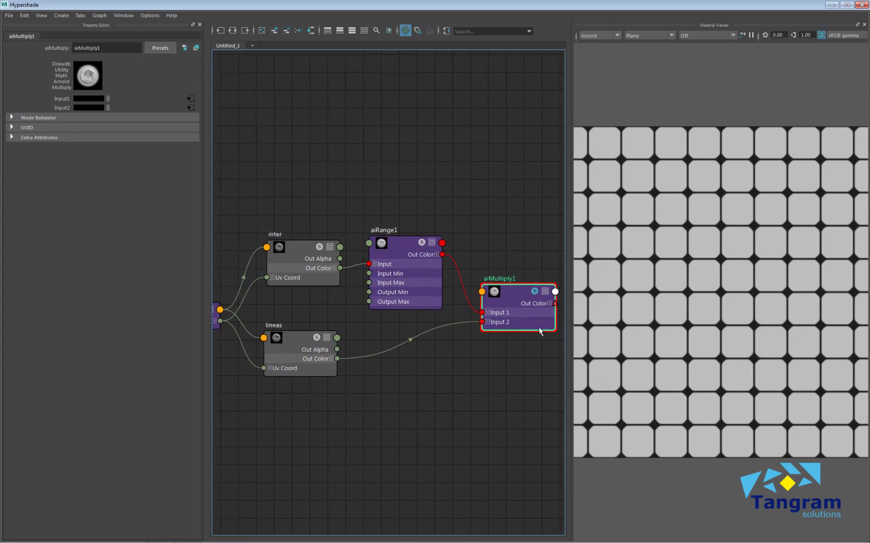
- Tidy the graph by collapsing aiRange1, turning off solo on aiMultiply1 and aligning the inter and lineas ramp nodes
left_click(431, 242)
left_click_drag(401, 244, 407, 265)
middle_click_drag(399, 382, 370, 375, "alt")
left_click(514, 279)
middle_click_drag(375, 423, 392, 405, "alt")
middle_click_drag(317, 430, 353, 425, "alt")
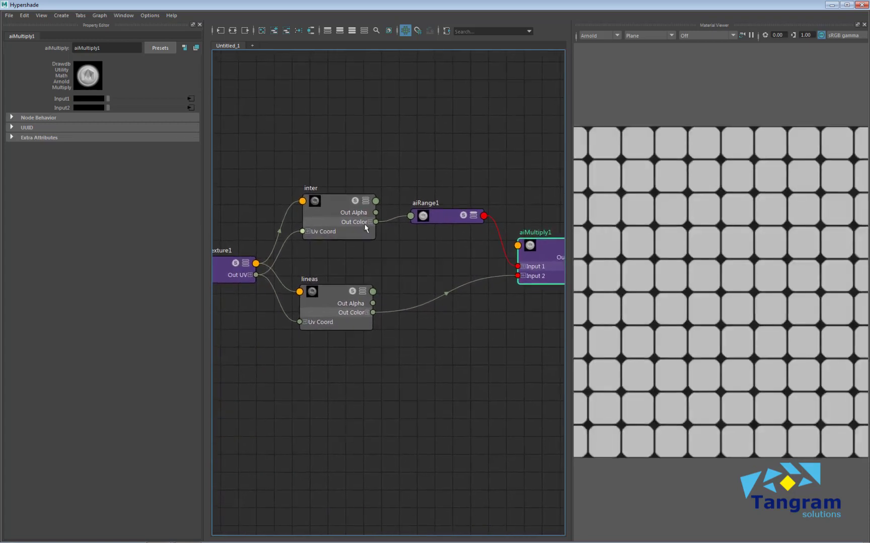
left_click_drag(343, 206, 338, 203)
left_click_drag(337, 296, 333, 295)
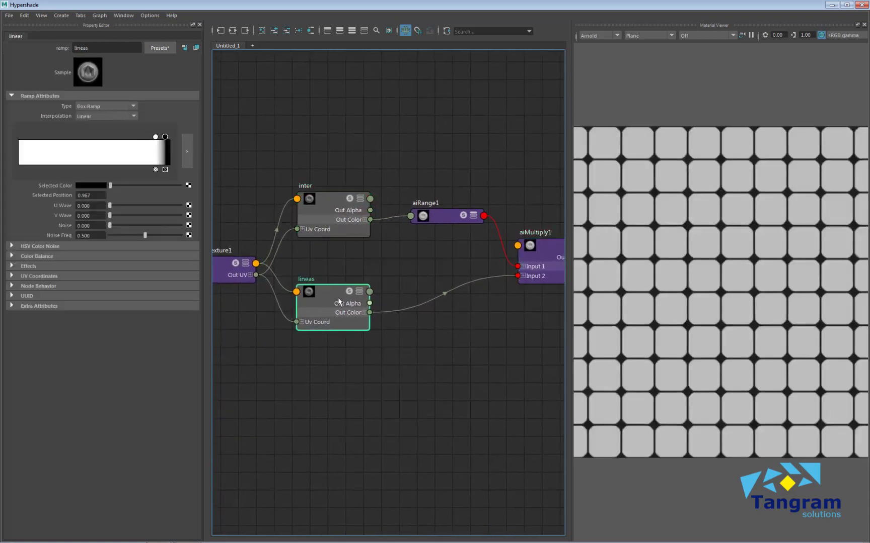
- Create a file texture node below lineas and arrange it beside its place2dTexture2 node
middle_click_drag(339, 399, 342, 398, "alt")
left_click(319, 401)
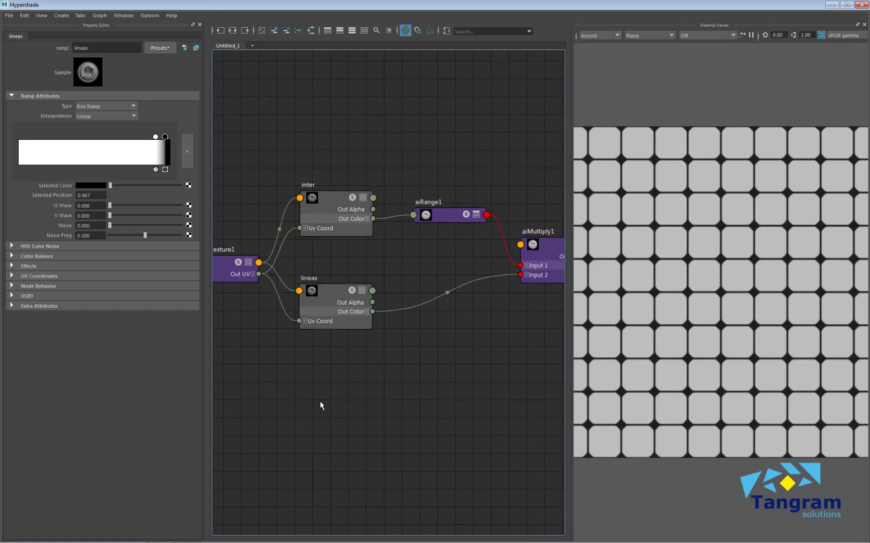
key("Tab")
type("file")
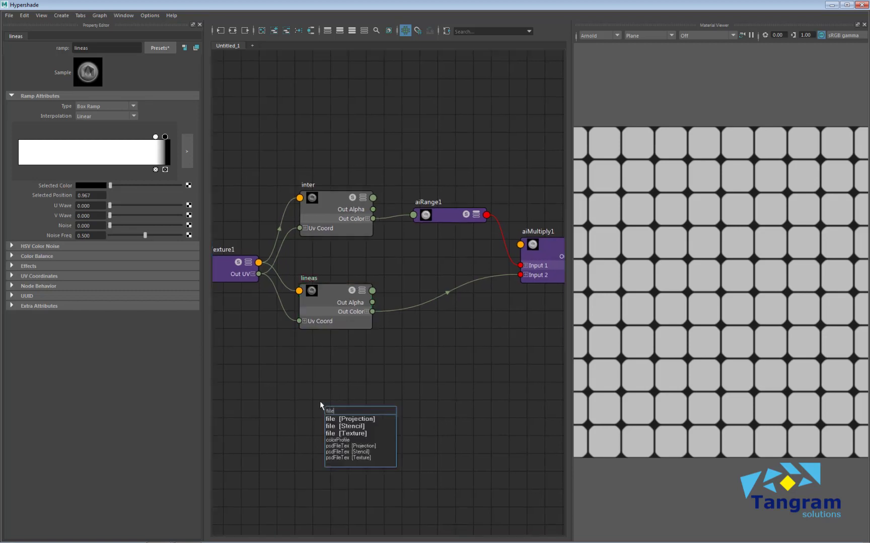
key("Down")
key("Down")
key("Return")
left_click_drag(365, 423, 271, 437)
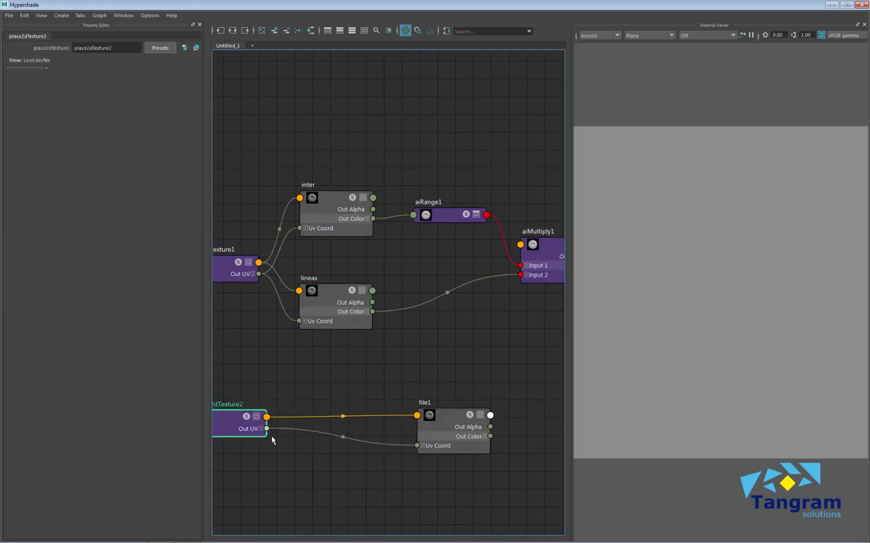
left_click_drag(429, 427, 355, 411)
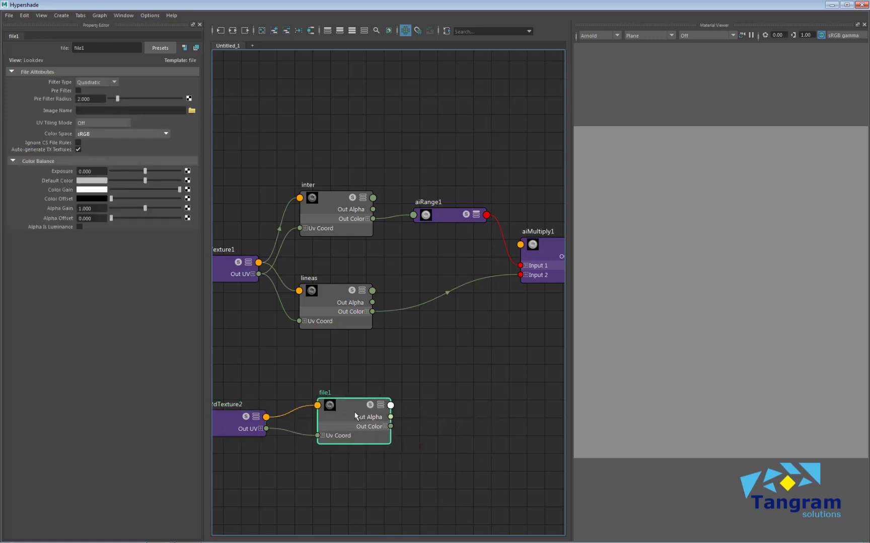
- Load marble2.jpg from sourceimages into file1 and rename the node azul
left_click(192, 111)
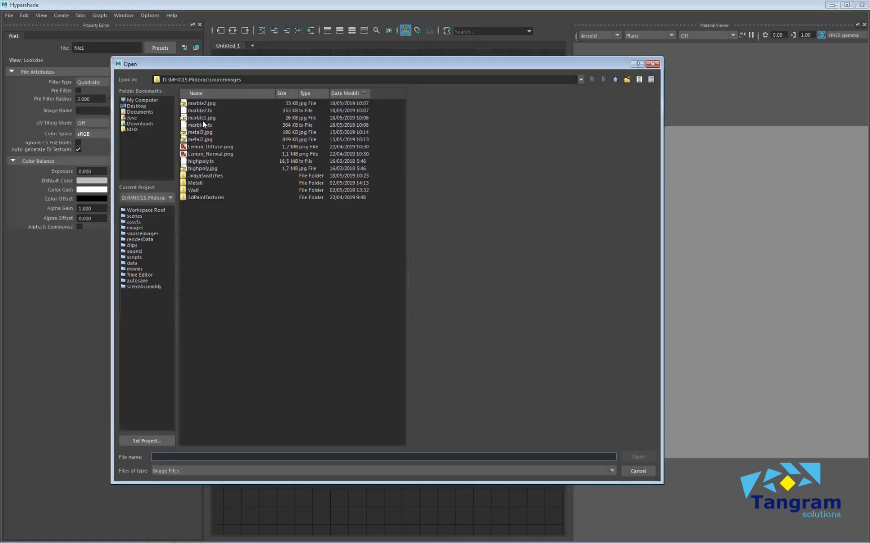
left_click(199, 102)
left_click(637, 456)
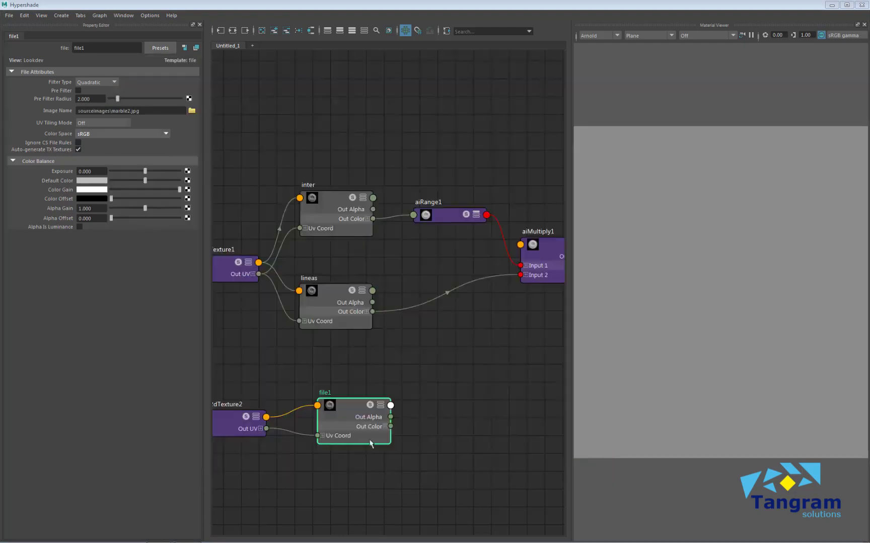
double_click(326, 393)
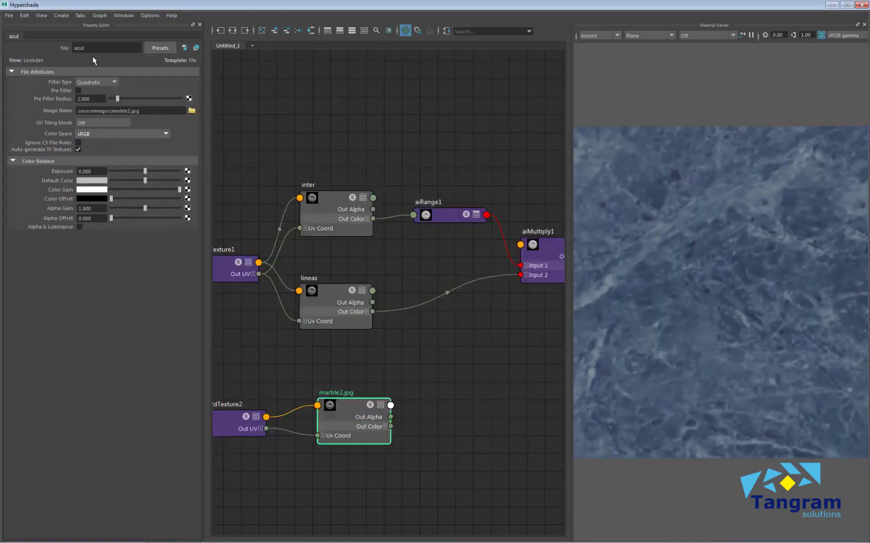
- Duplicate the azul file node and load marble1.jpg into the copy
middle_click_drag(358, 408, 369, 357, "alt")
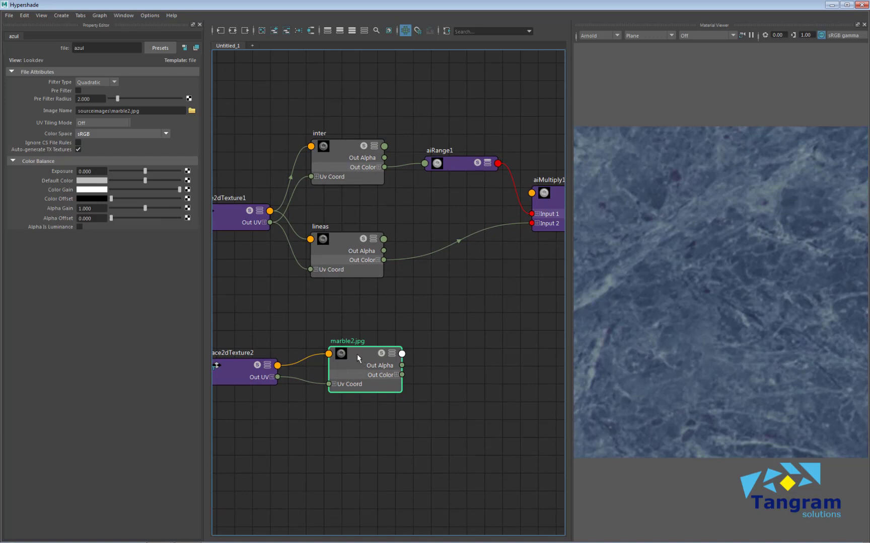
key("ctrl+d")
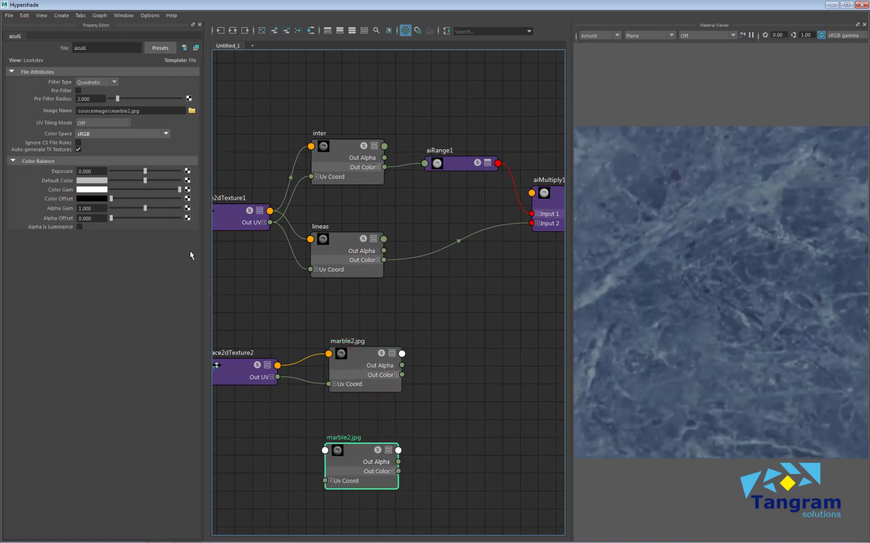
left_click(192, 110)
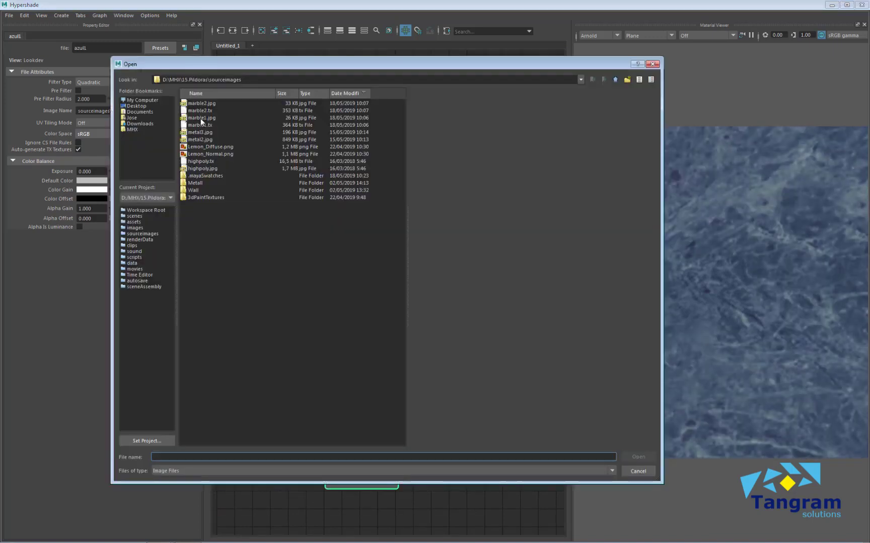
left_click(200, 118)
left_click(650, 456)
- Rename the marble1.jpg file node marron
double_click(361, 437)
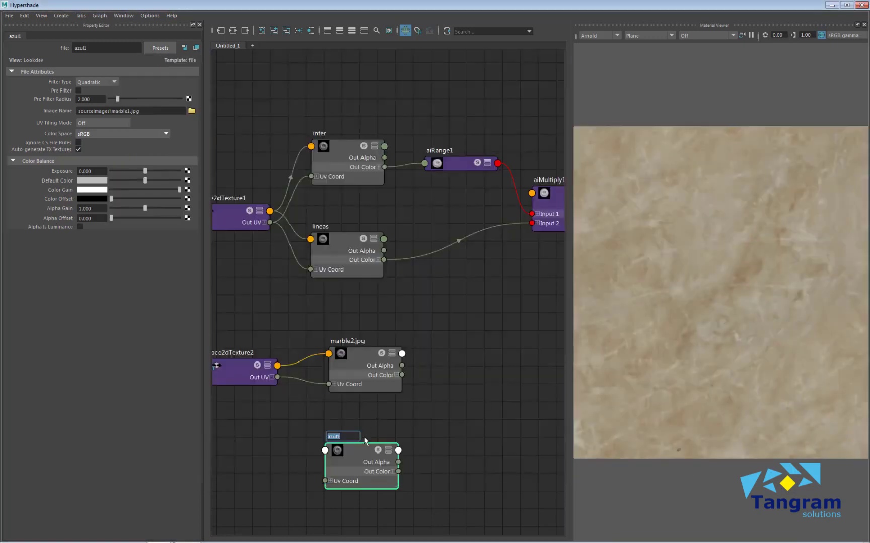
type("marron")
key("Return")
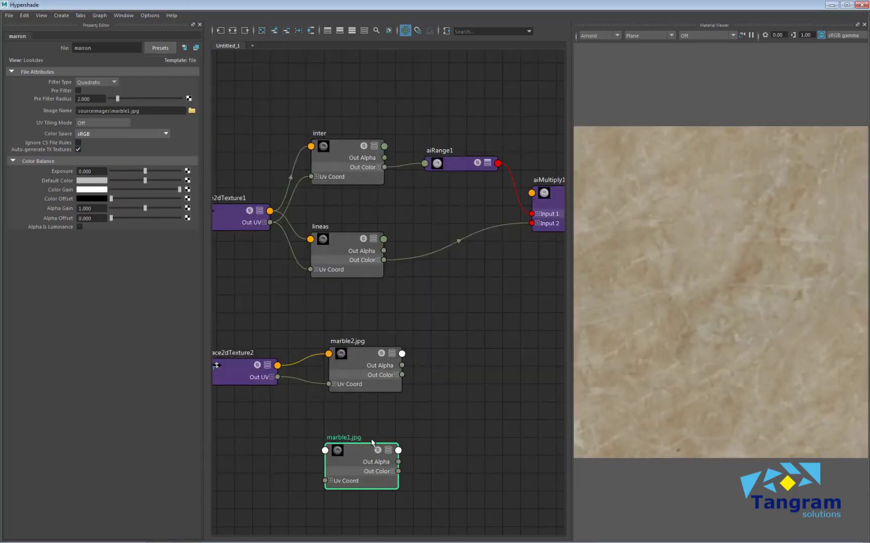
- Connect place2dTexture2 to the marron file node as well, and arrange both marble nodes beside it
left_click_drag(252, 382, 249, 396)
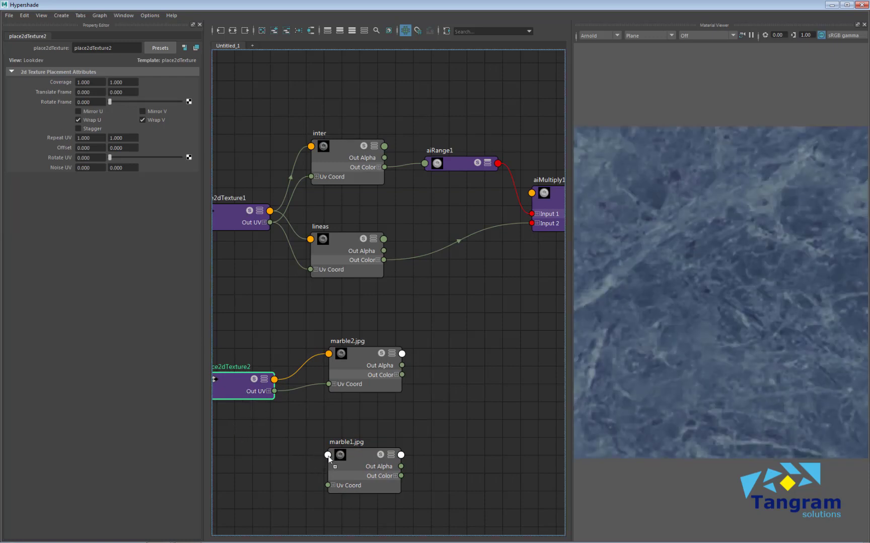
middle_click_drag(328, 459, 328, 456)
left_click(241, 390)
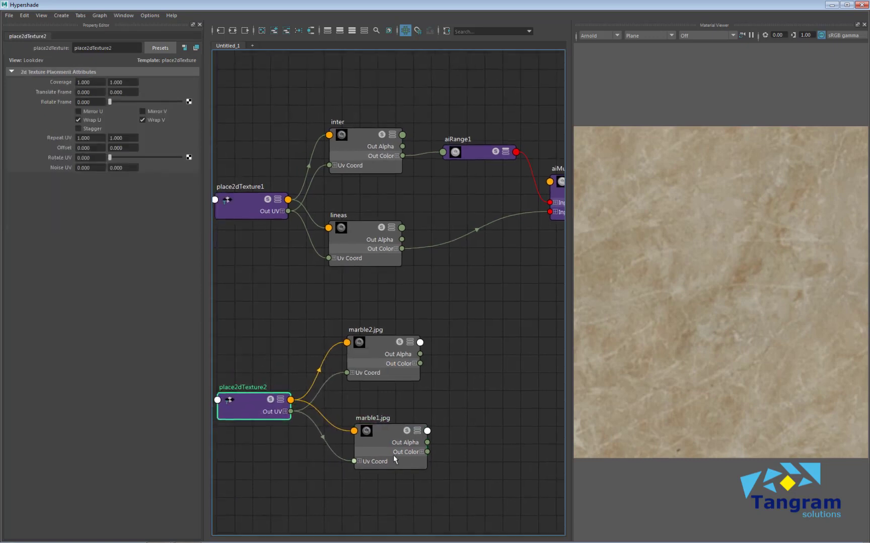
left_click_drag(393, 455, 375, 440)
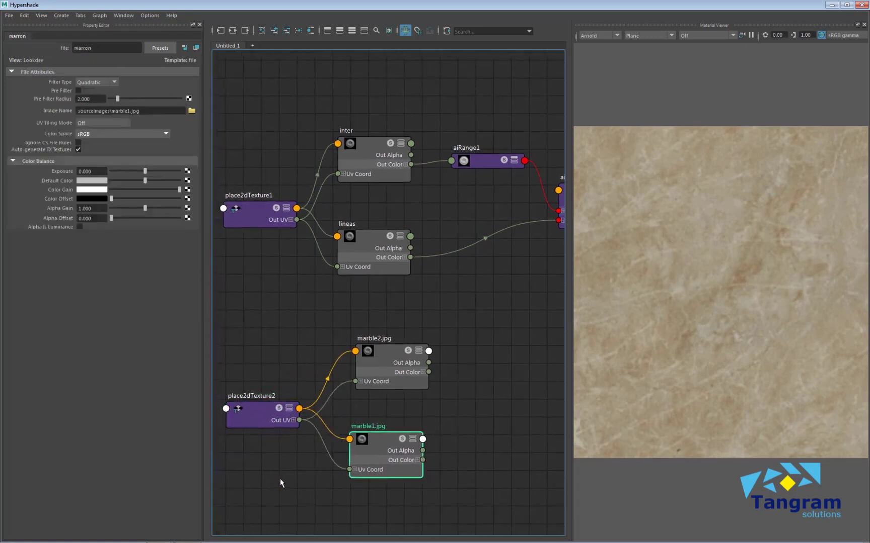
middle_click_drag(311, 483, 258, 480, "alt")
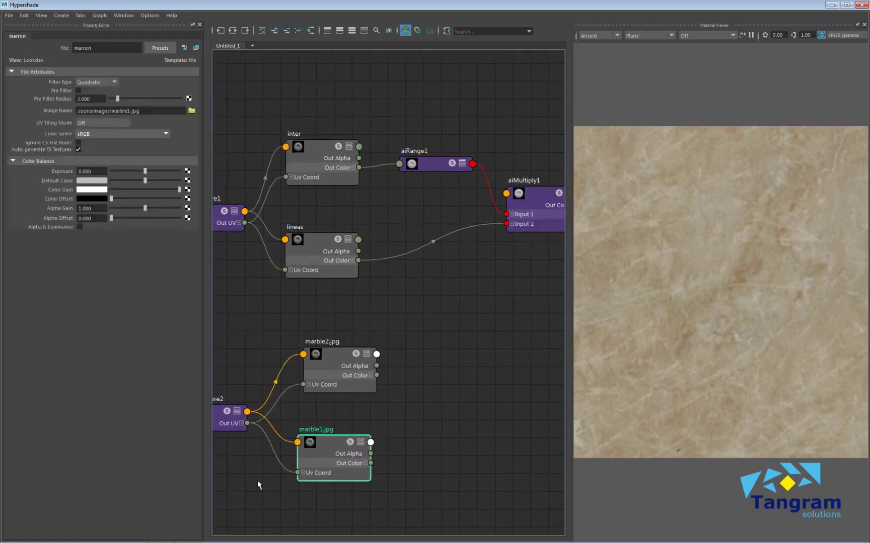
- Solo the marble2.jpg and marble1.jpg nodes in turn to compare the two marble textures
left_click(357, 352)
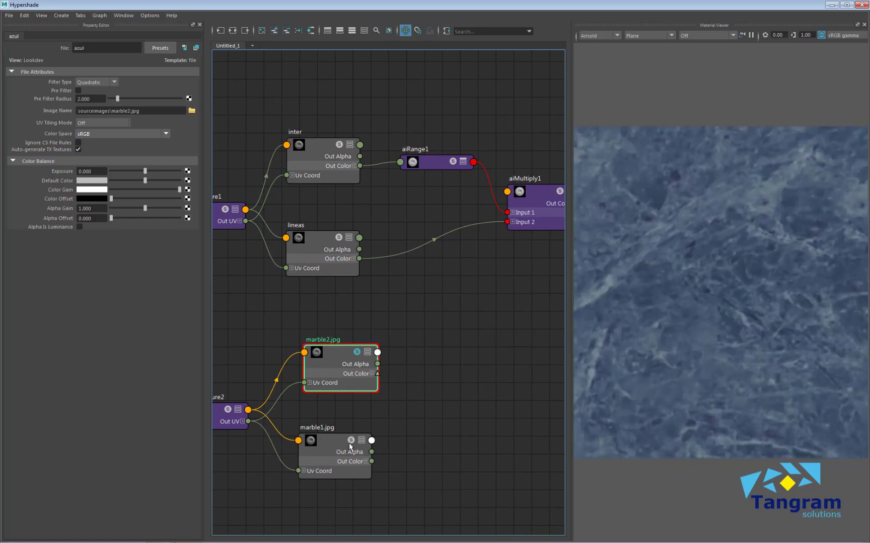
left_click(328, 447)
middle_click_drag(230, 447, 259, 445, "alt")
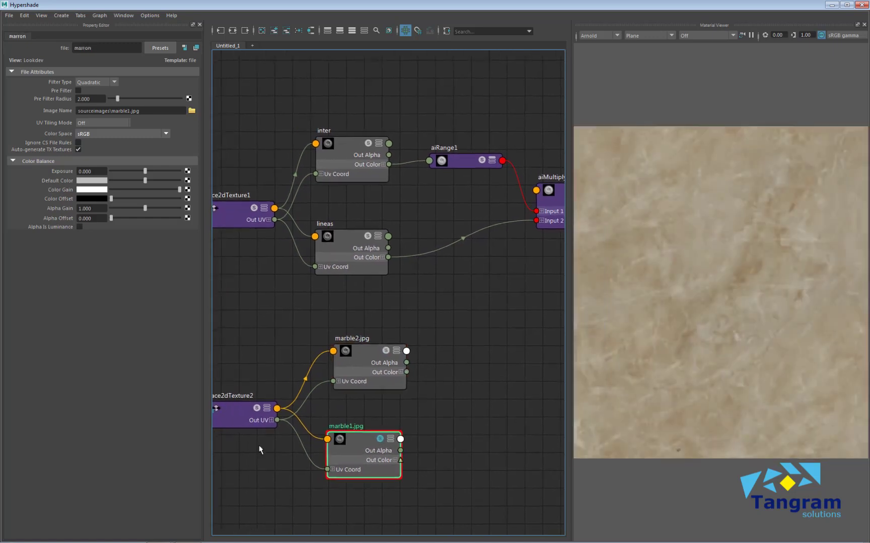
- Set Repeat UV to 5 and 5 in place2dTexture2 for both marble textures
left_click(235, 411)
left_click(94, 137)
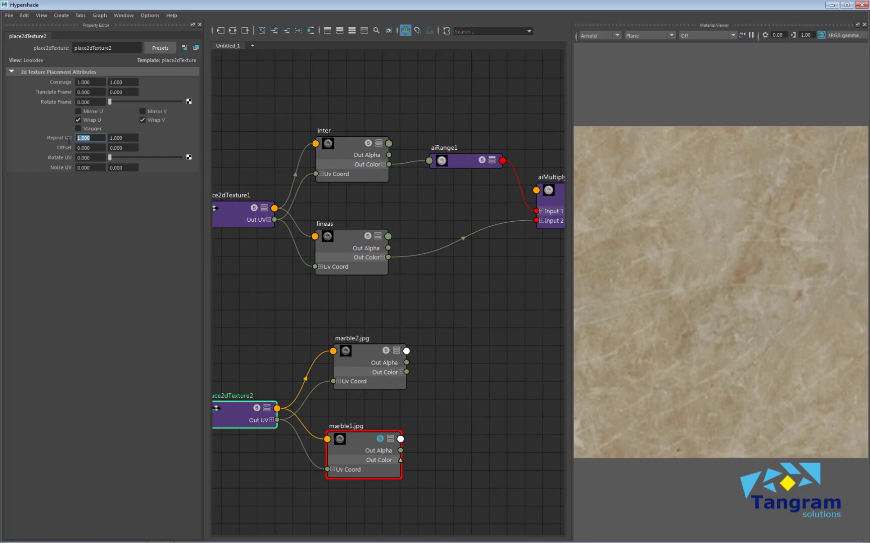
type("5")
key("Tab")
type("5")
key("Return")
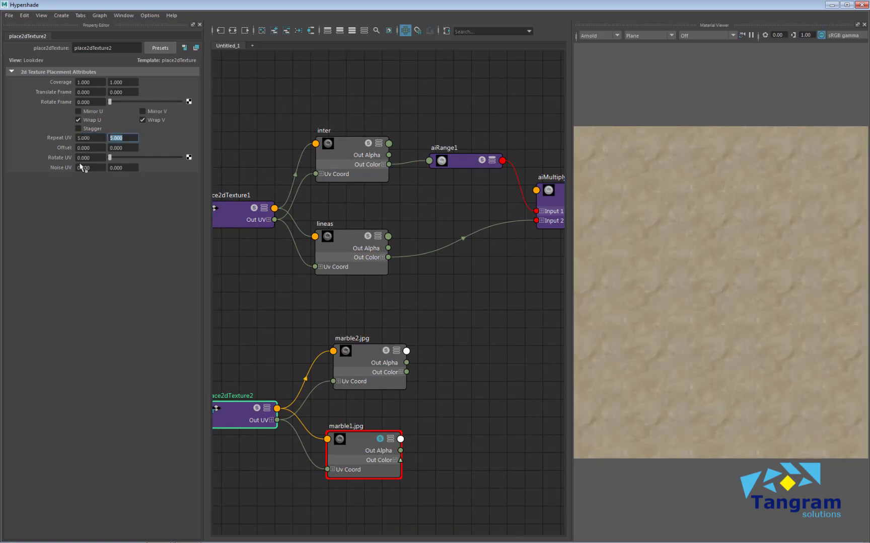
- Turn off solo on the marble1.jpg node and create an aiLayerRgba node beside the marble nodes
middle_click_drag(395, 400, 383, 423, "alt")
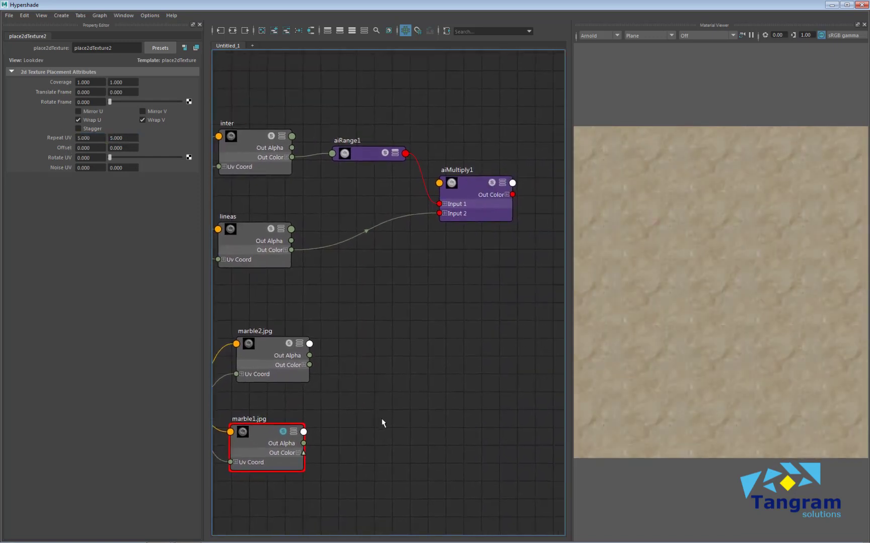
left_click(293, 433)
left_click(384, 376)
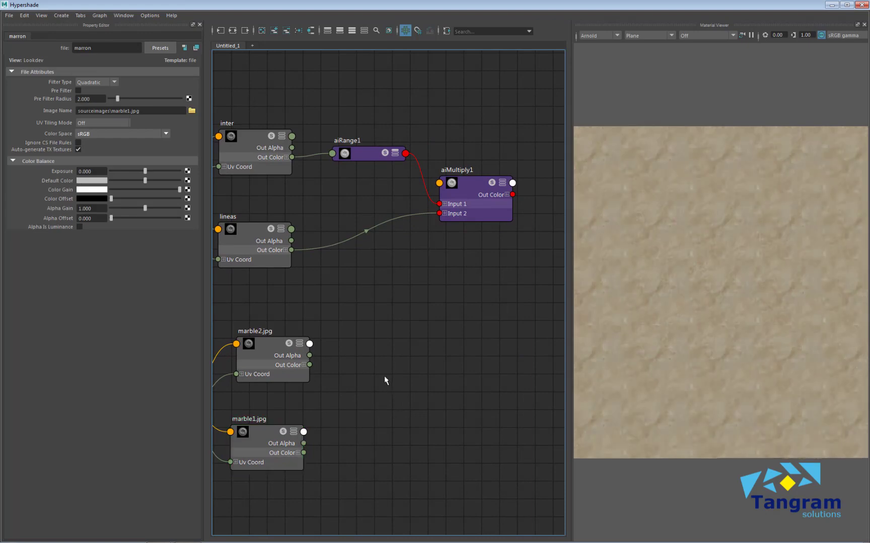
key("Tab")
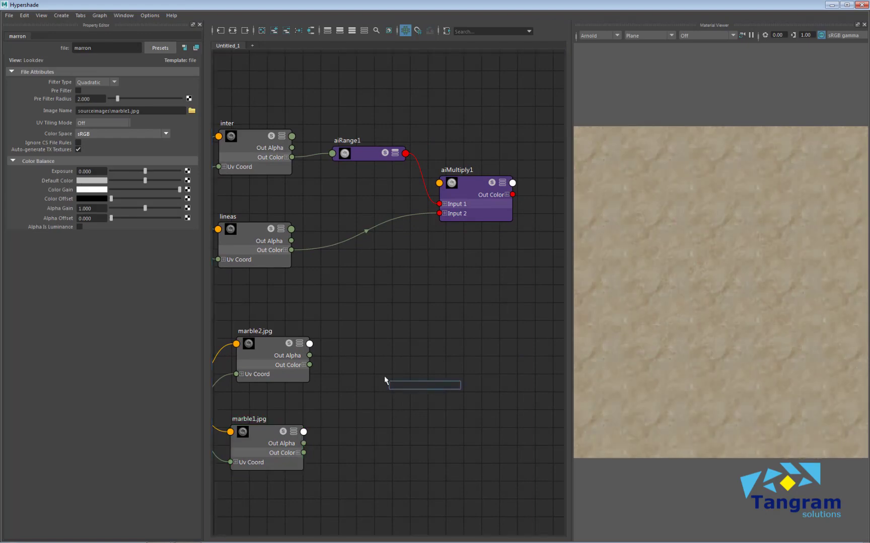
type("lay")
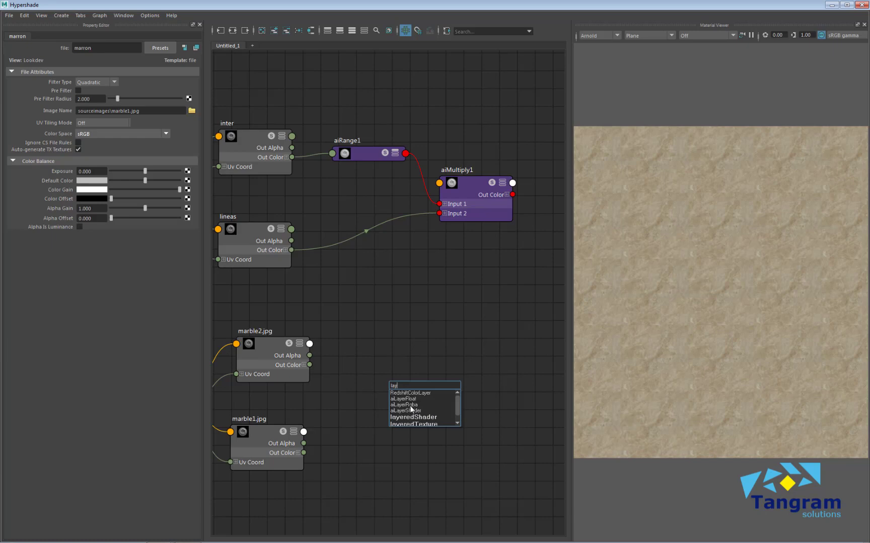
left_click(409, 405)
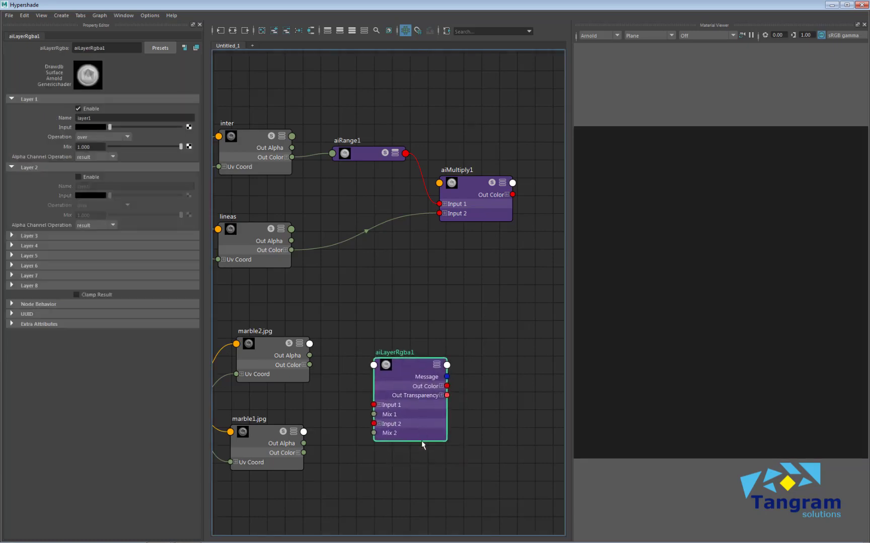
- Position the aiLayerRgba1 node next to the two marble file nodes with its inputs in view
scroll(418, 453, "up", 3)
middle_click_drag(416, 467, 439, 476, "alt")
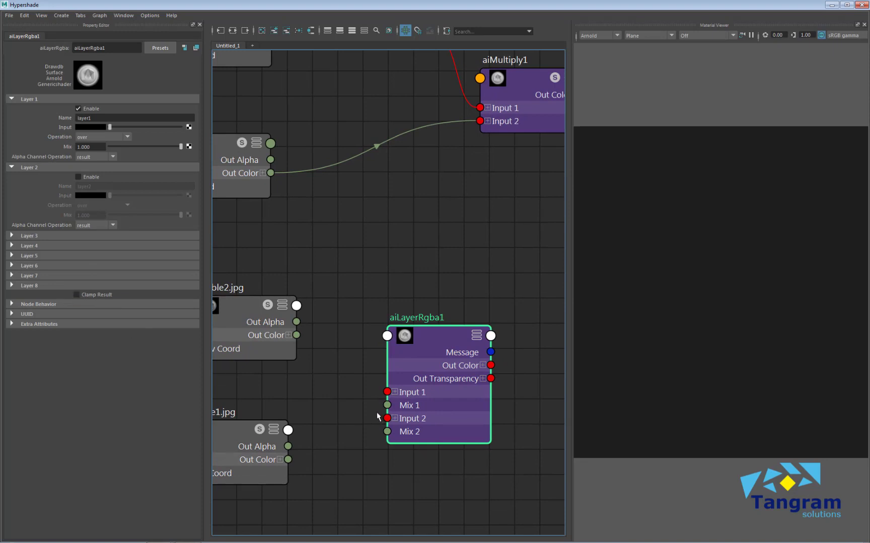
left_click_drag(447, 336, 437, 337)
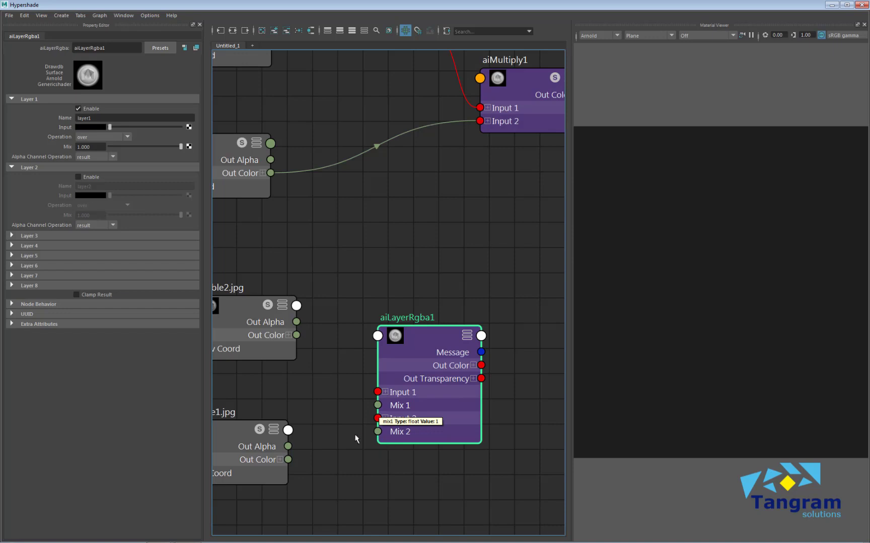
left_click_drag(418, 377, 416, 378)
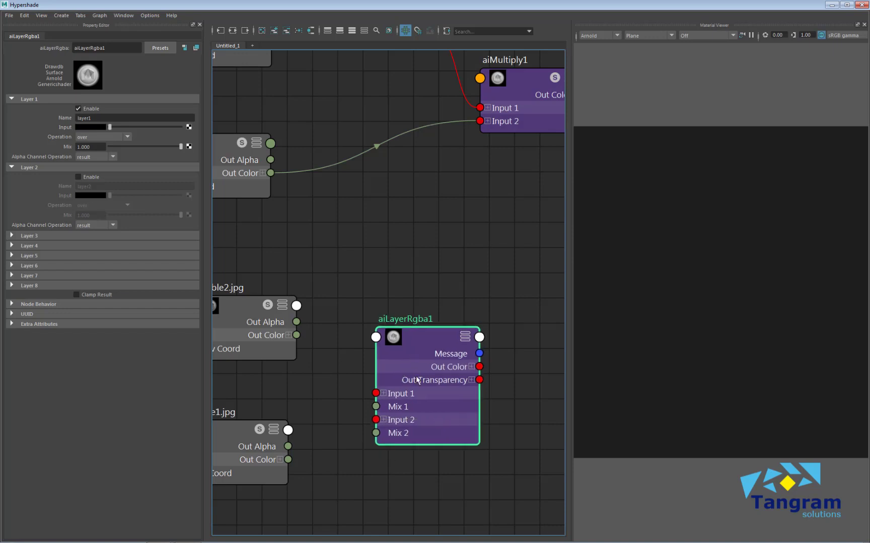
middle_click_drag(395, 468, 395, 456, "alt")
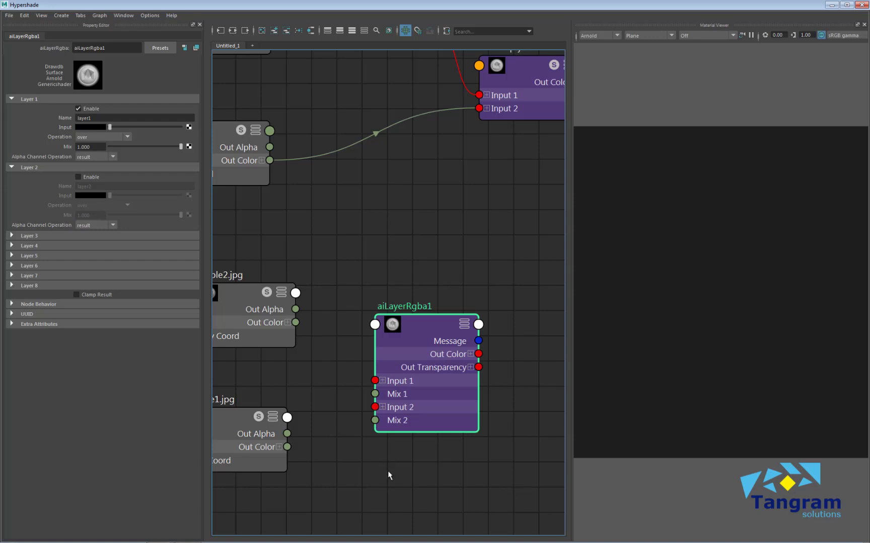
left_click_drag(420, 333, 419, 331)
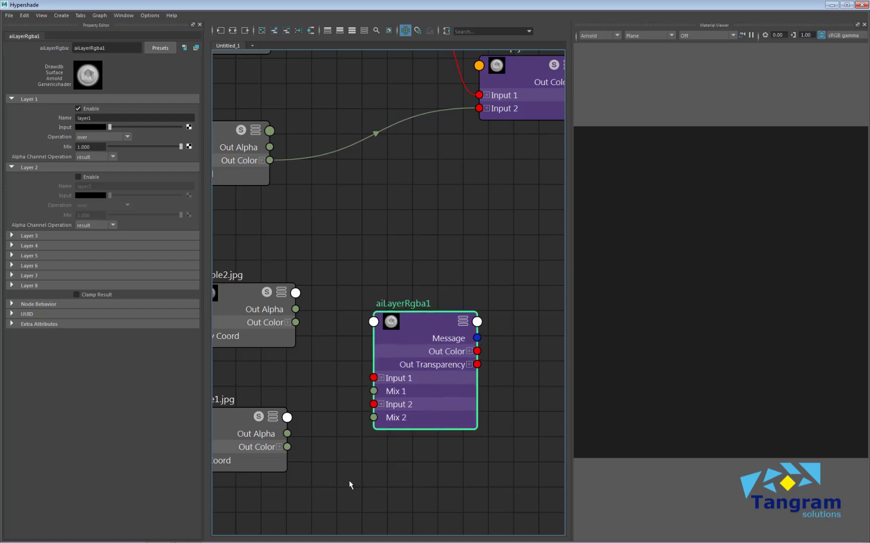
middle_click_drag(348, 480, 355, 477, "alt")
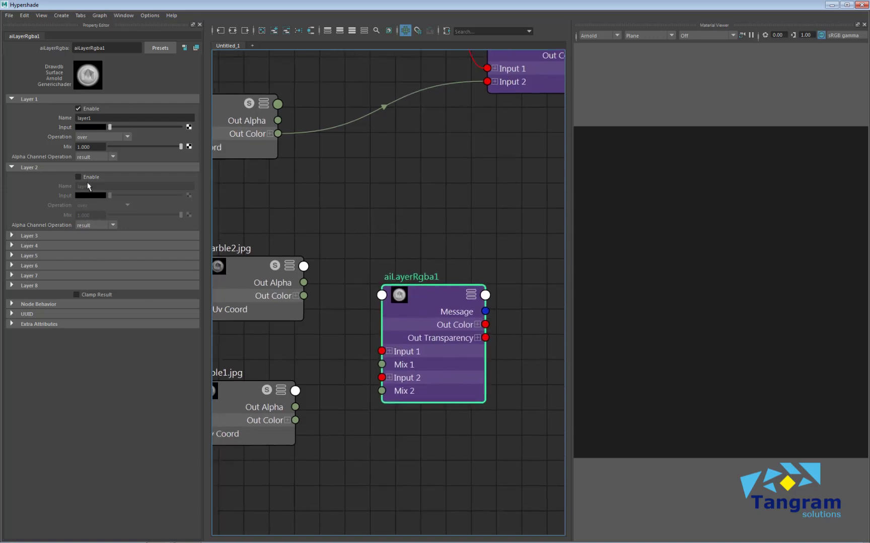
- Review the blending operations for Layer 1 of aiLayerRgba1 and keep over
left_click(97, 138)
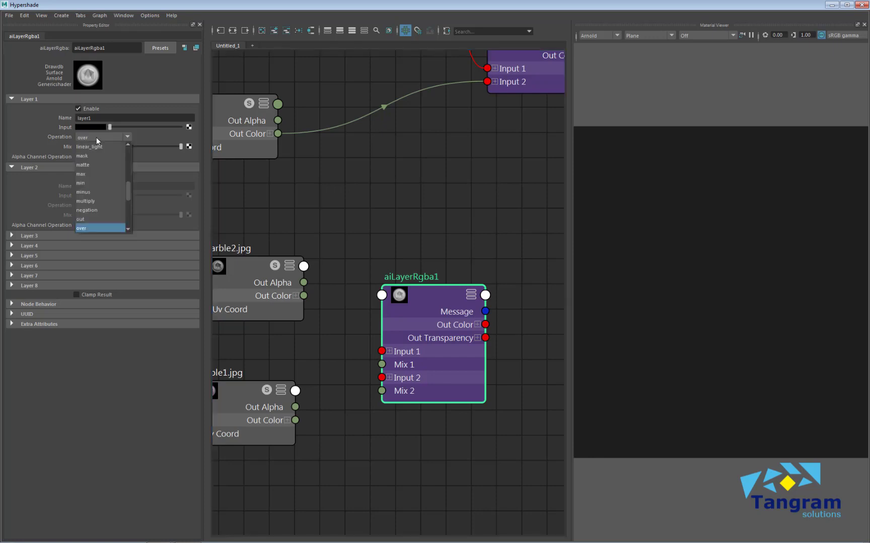
left_click(102, 228)
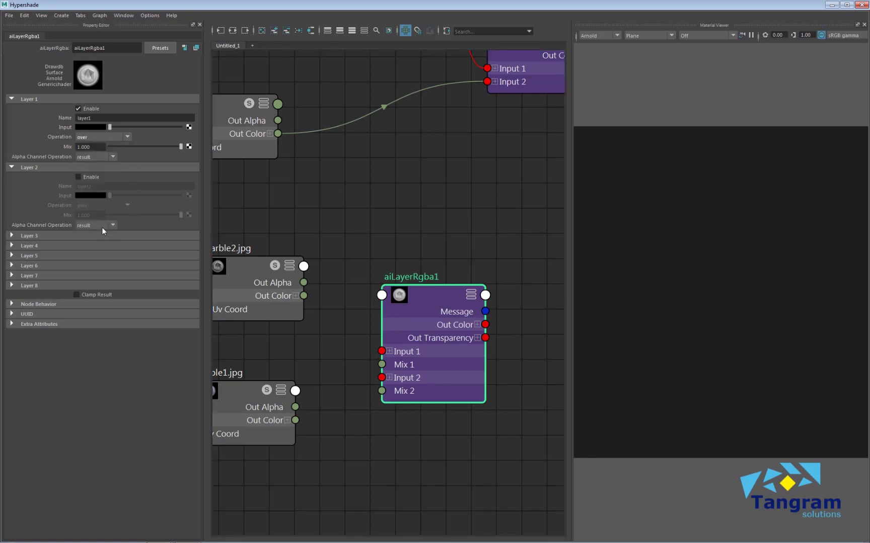
- Connect the Out Color of marble2.jpg to Input 1 of aiLayerRgba1
left_click_drag(439, 299, 446, 303)
middle_click_drag(395, 438, 391, 432, "alt")
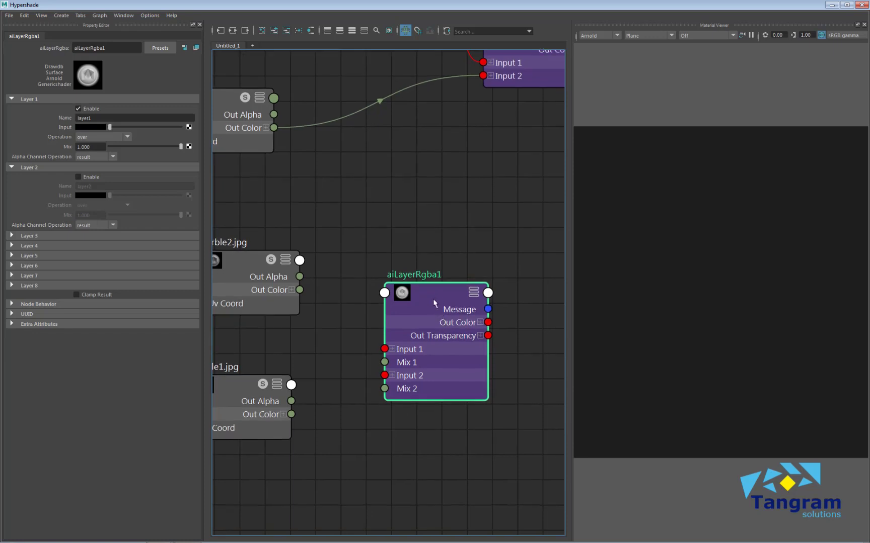
left_click_drag(433, 302, 428, 293)
middle_click_drag(347, 402, 393, 412, "alt")
left_click(302, 394)
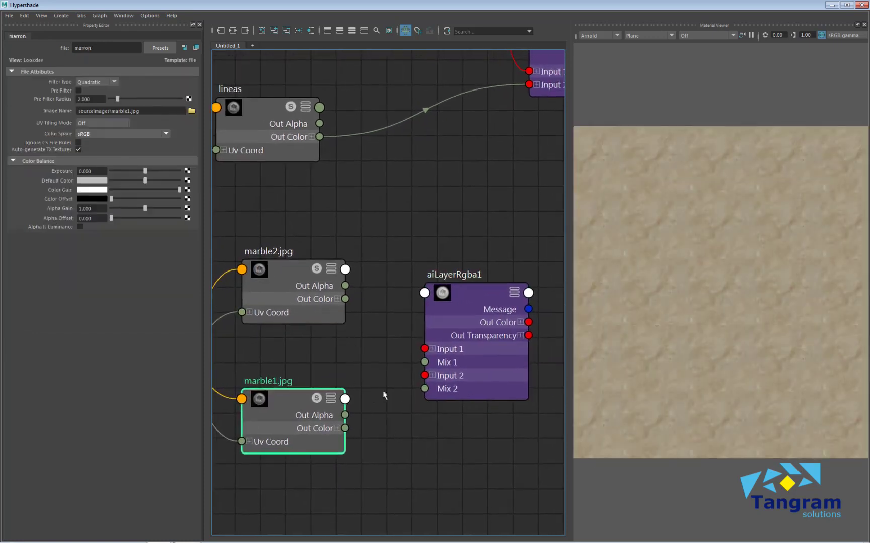
left_click_drag(345, 299, 424, 348)
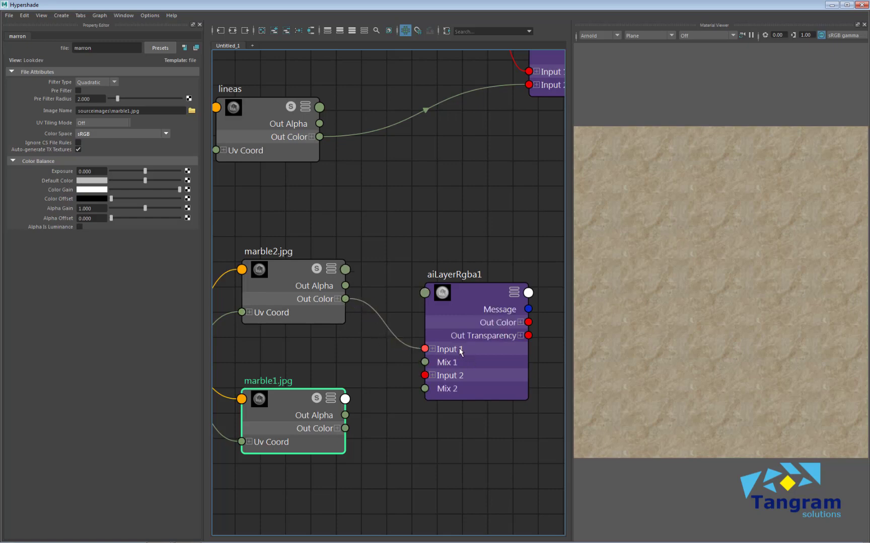
- Name Layer 1 of aiLayerRgba1 azul
left_click(284, 274)
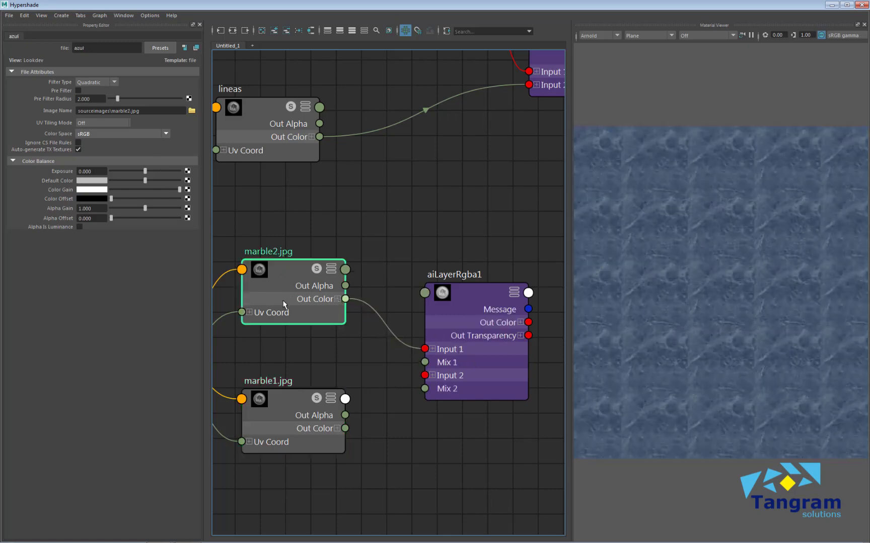
left_click(460, 305)
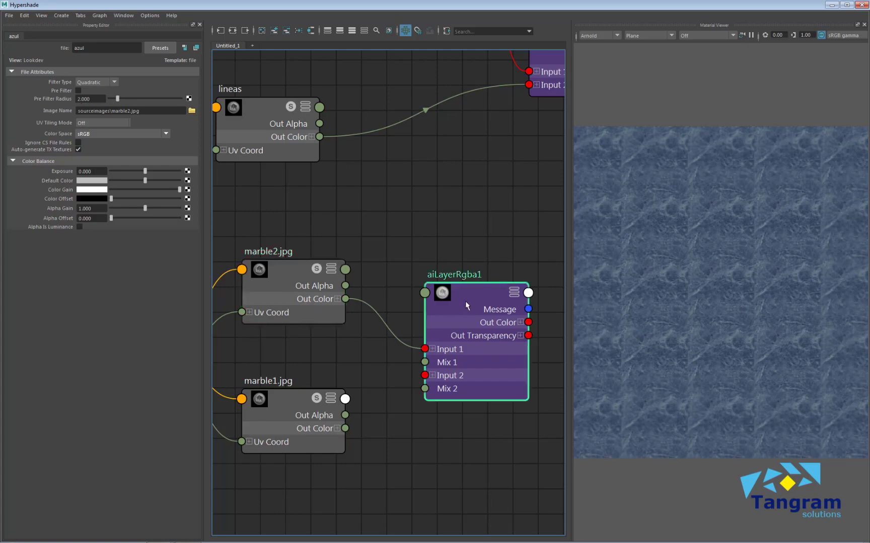
type("azul")
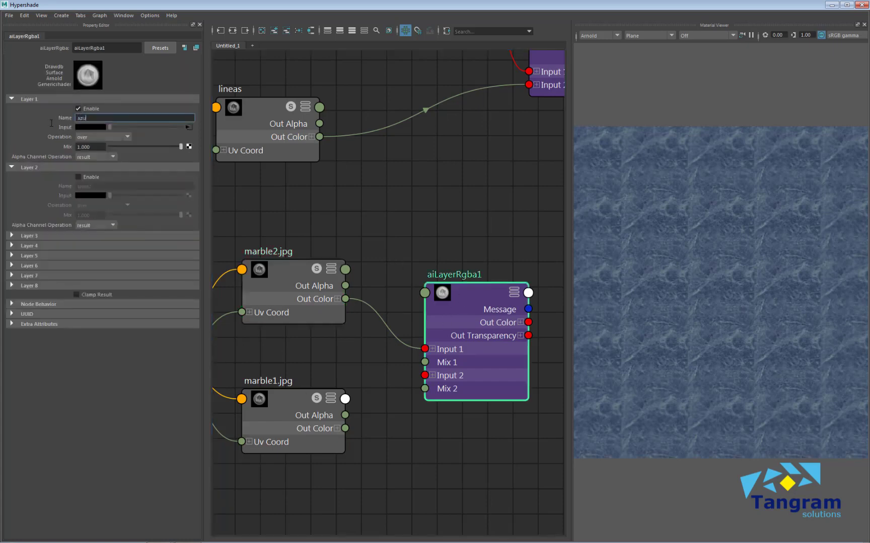
key("Return")
- Enable Layer 2 of aiLayerRgba1, feeding marble1.jpg's Out Color into Input 2, and name the layer marron
left_click(78, 177)
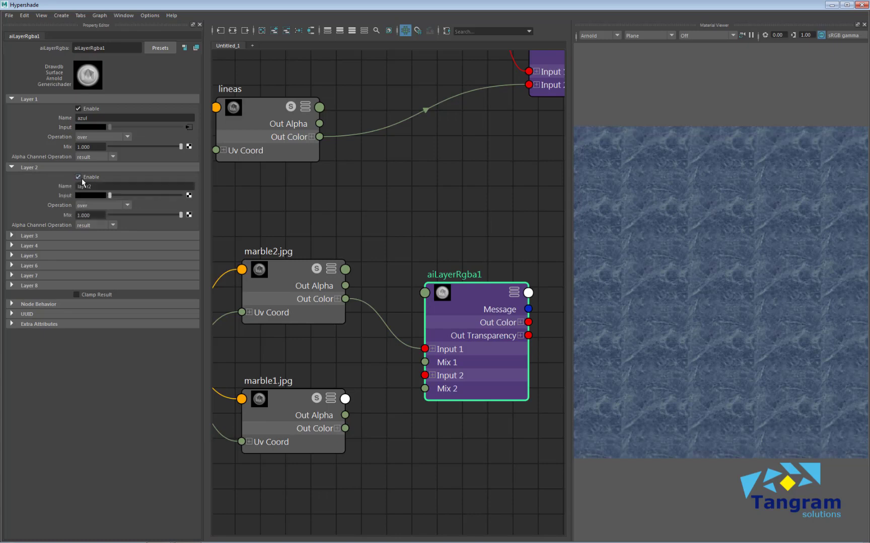
left_click_drag(345, 428, 425, 376)
double_click(84, 187)
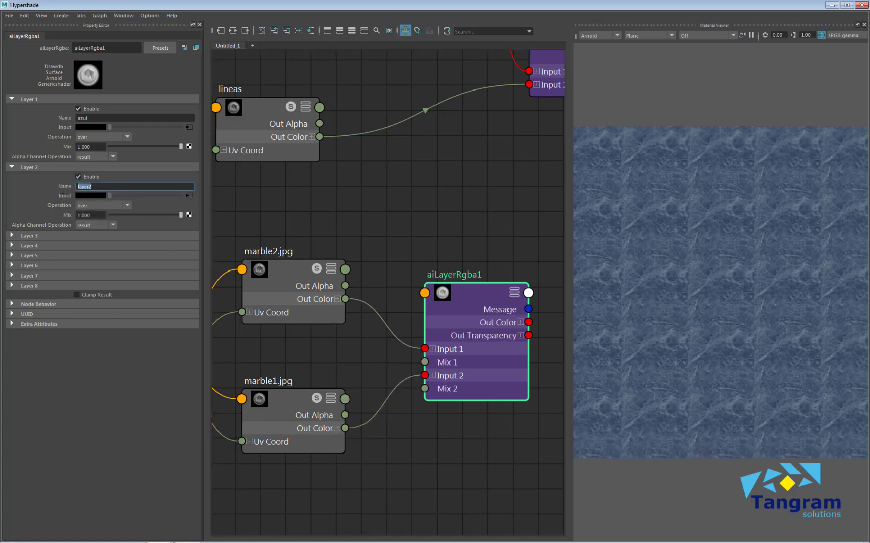
type("marron")
key("Return")
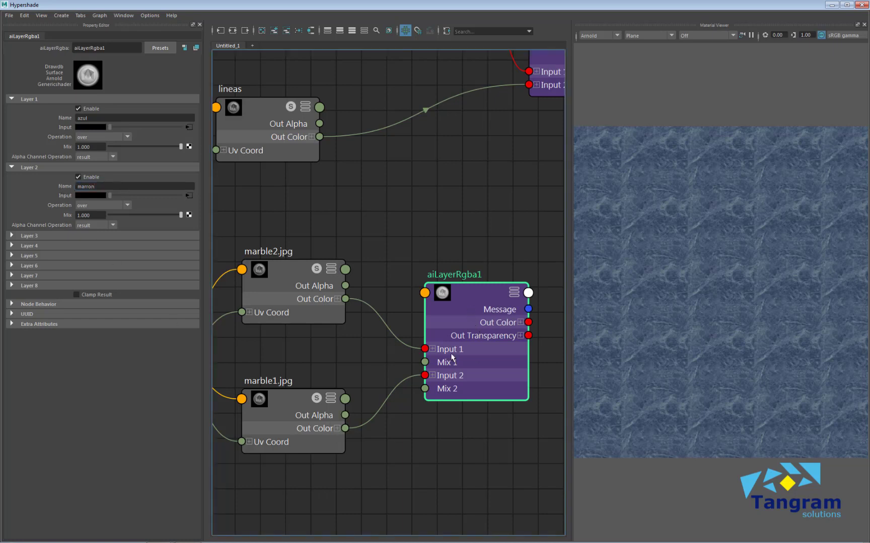
- Preview marble1.jpg in solo and turn its solo off, then compare marble2.jpg with the aiLayerRgba1 layer settings
middle_click_drag(456, 357, 421, 358, "alt")
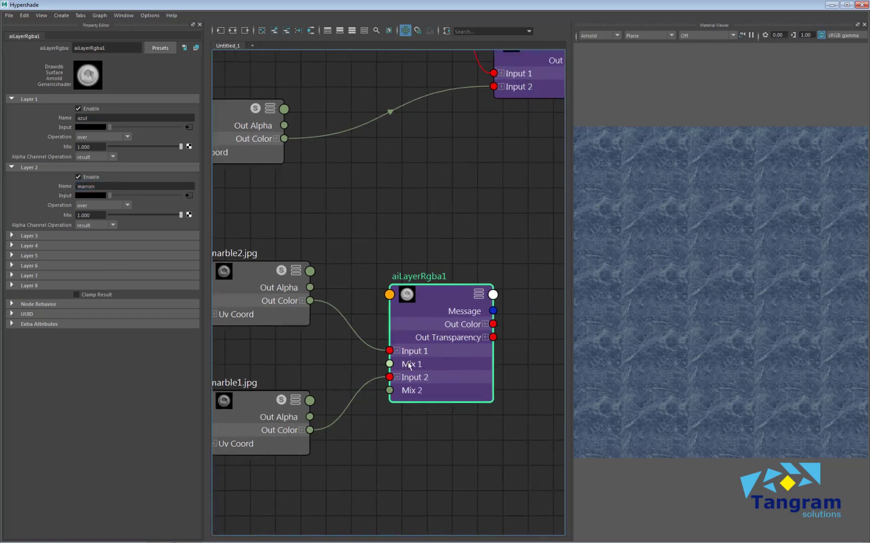
left_click(287, 402)
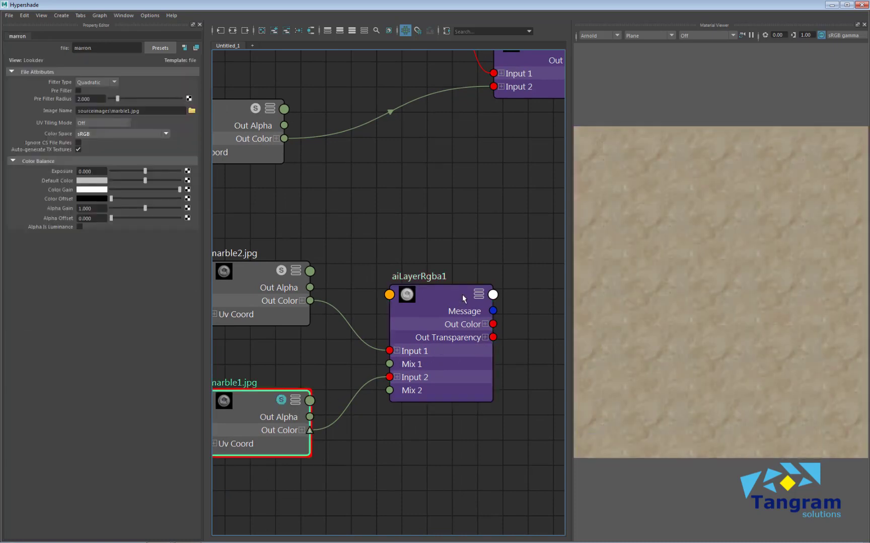
left_click(282, 400)
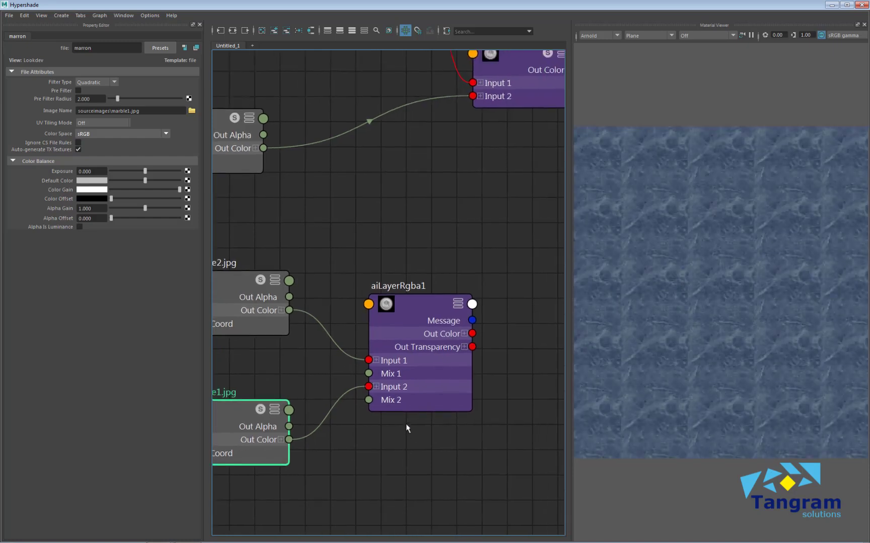
middle_click_drag(420, 206, 425, 219, "alt")
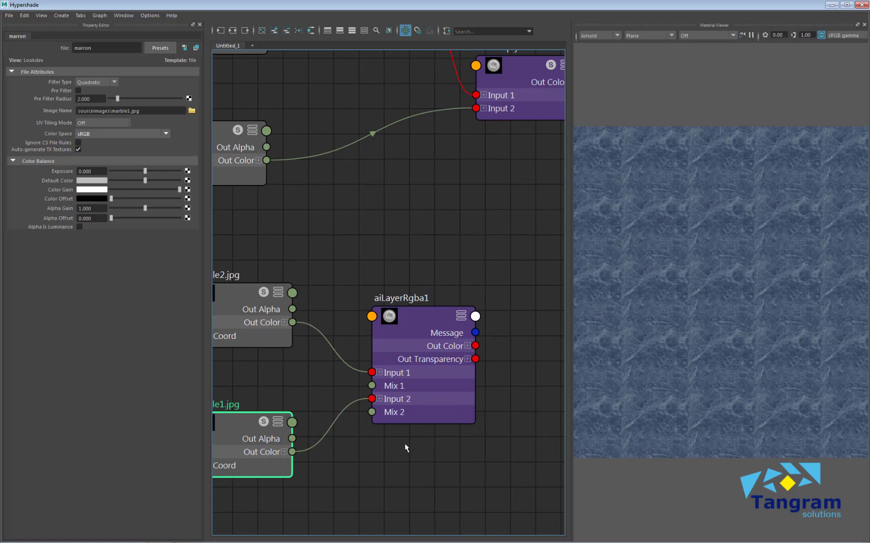
scroll(404, 450, "down", 3)
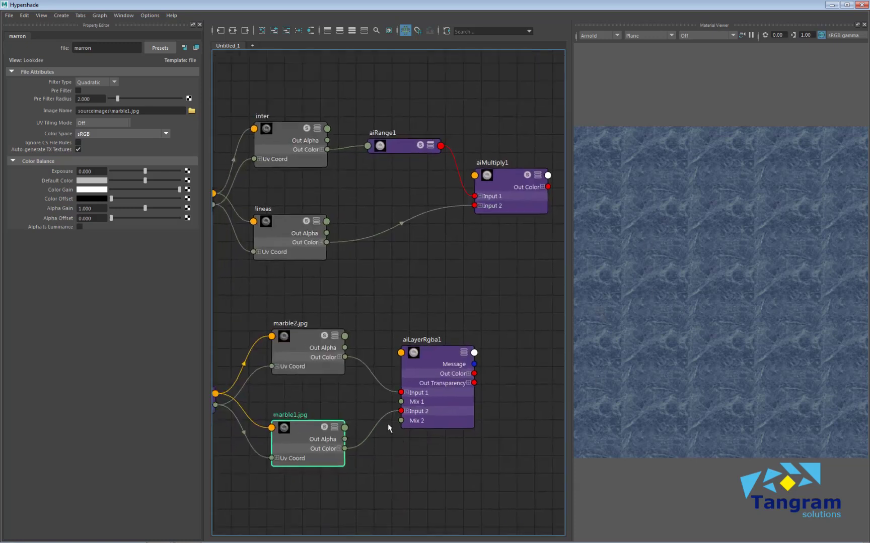
left_click(310, 346)
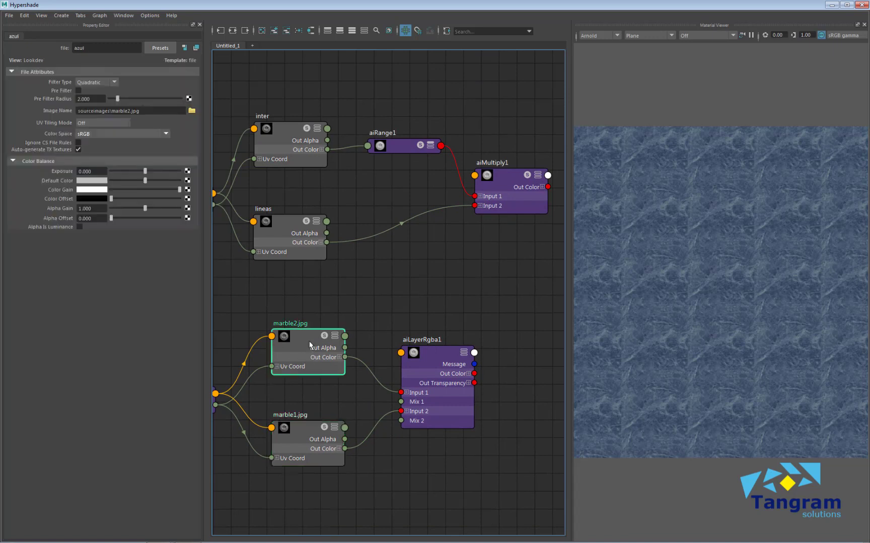
left_click(440, 364)
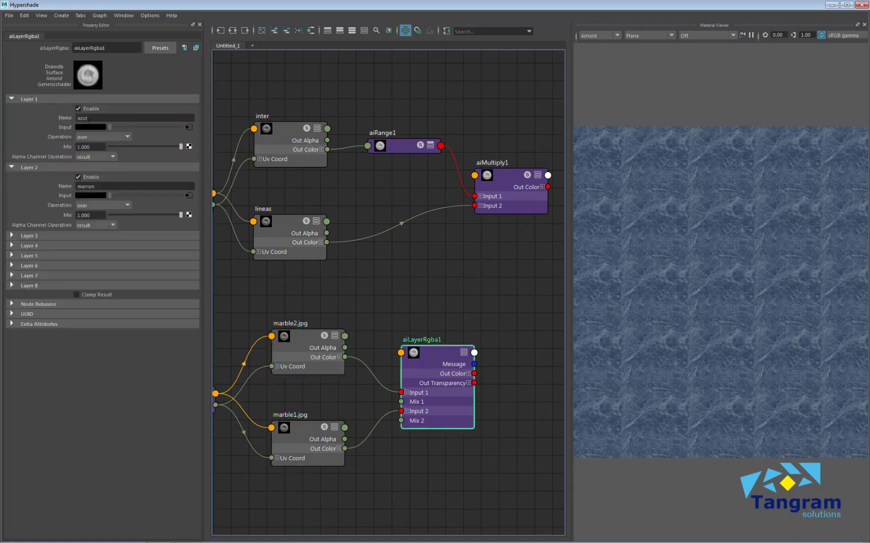
- Connect the Out Alpha of lineas to Mix 1 and the Out Alpha of inter to Mix 2 on aiLayerRgba1
middle_click_drag(412, 305, 430, 298, "alt")
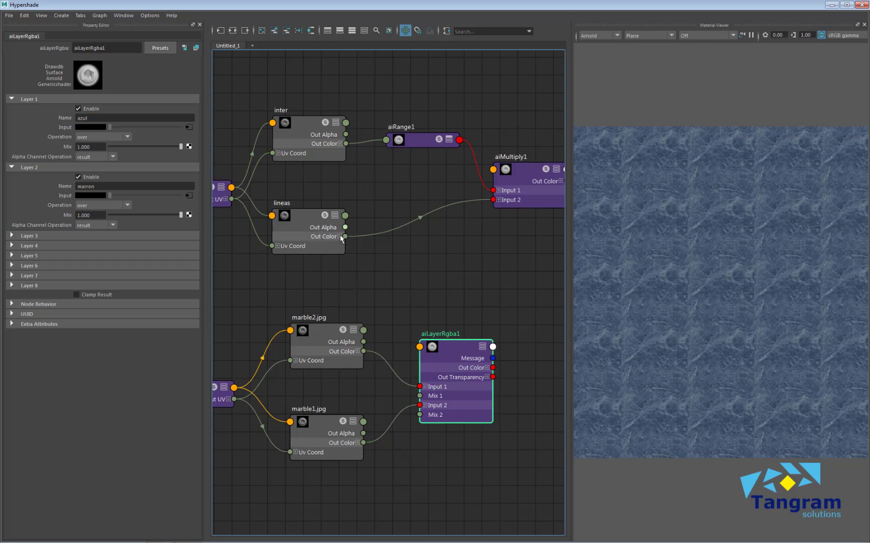
left_click_drag(346, 228, 419, 416)
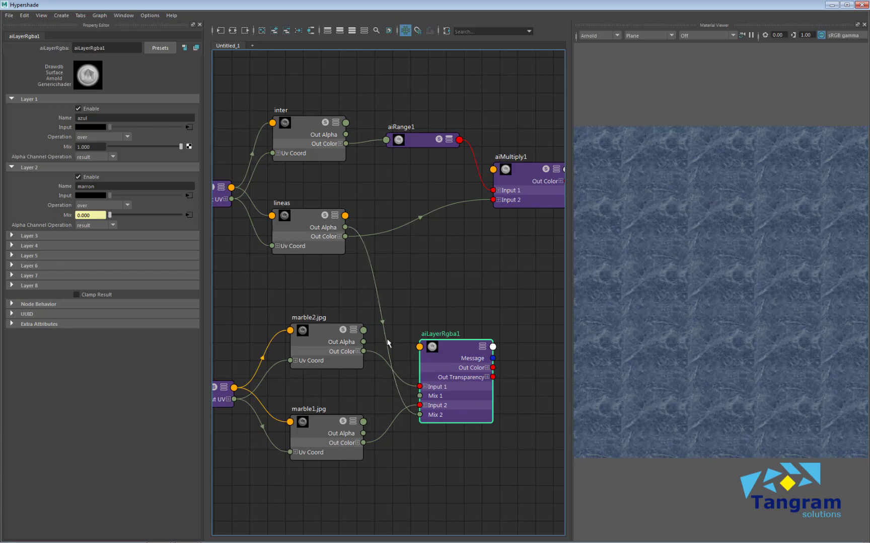
left_click_drag(412, 418, 420, 396)
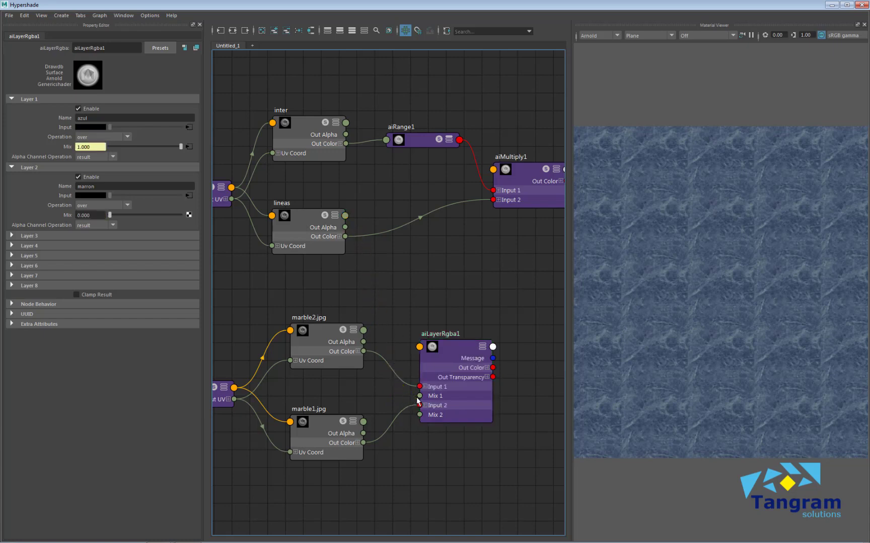
left_click(468, 347)
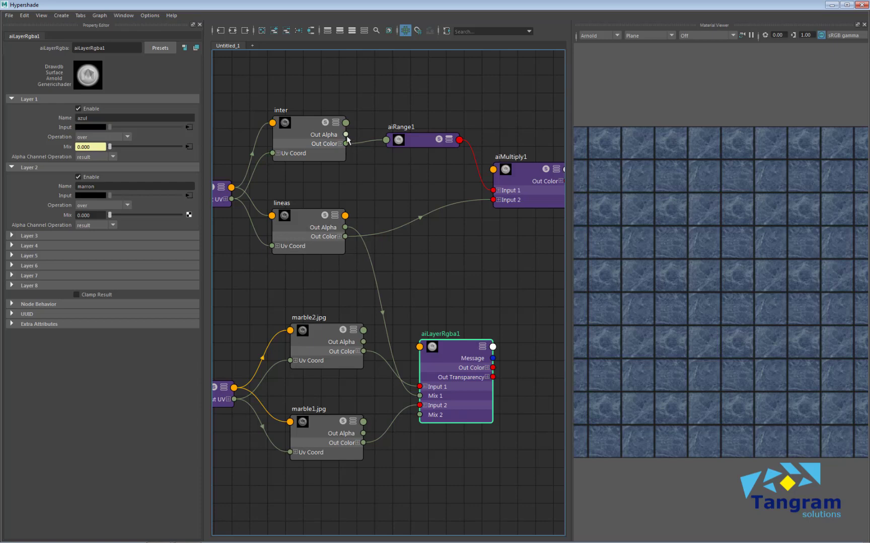
left_click_drag(345, 135, 420, 415)
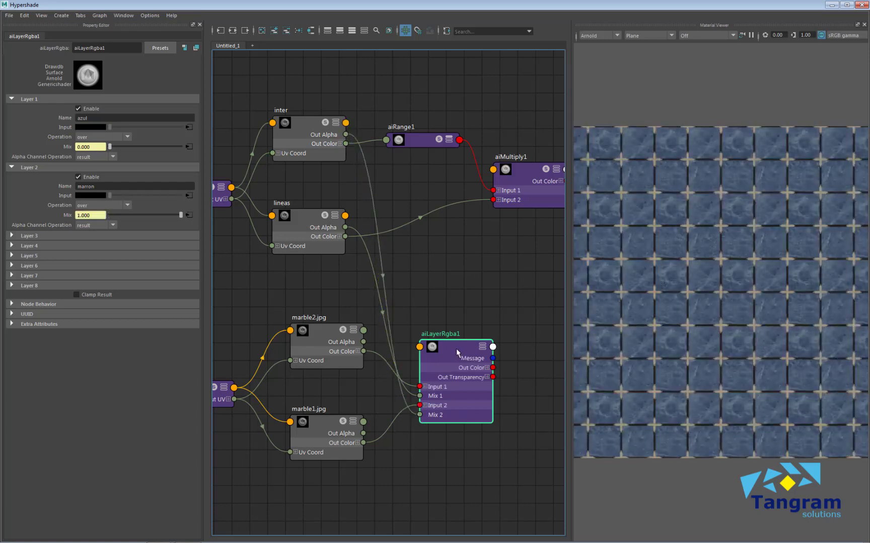
- Examine the layered tile result and solo the inter ramp to check which areas it masks
left_click_drag(457, 350, 459, 330)
middle_click_drag(459, 433, 460, 442, "alt")
scroll(460, 440, "up", 1)
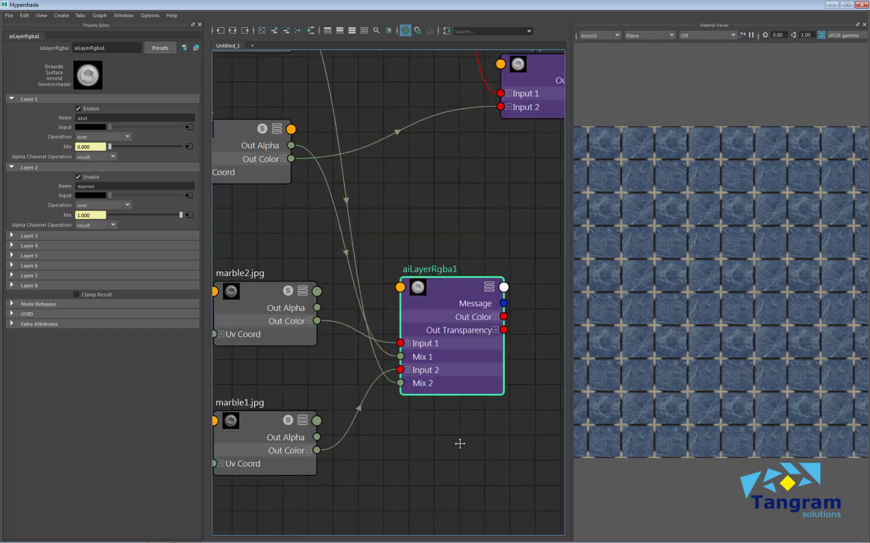
middle_click_drag(430, 220, 438, 304, "alt")
scroll(429, 270, "down", 1)
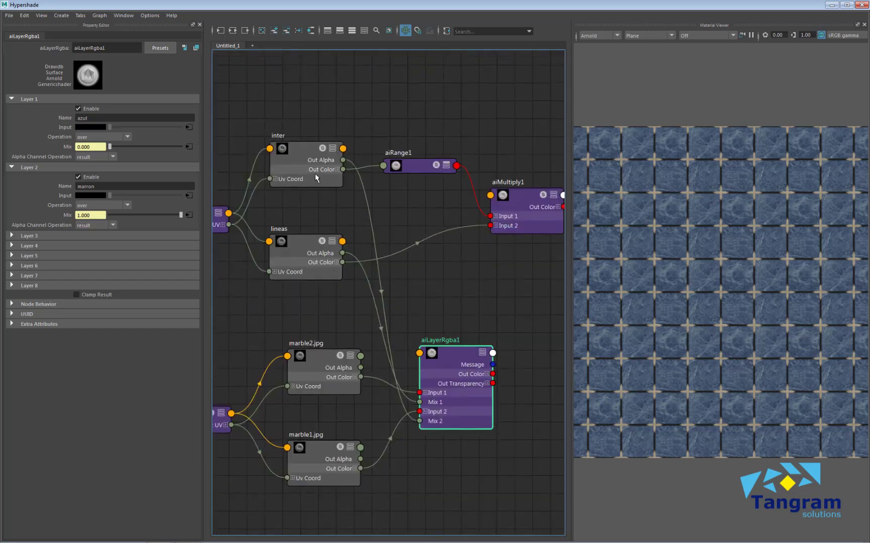
left_click(325, 149)
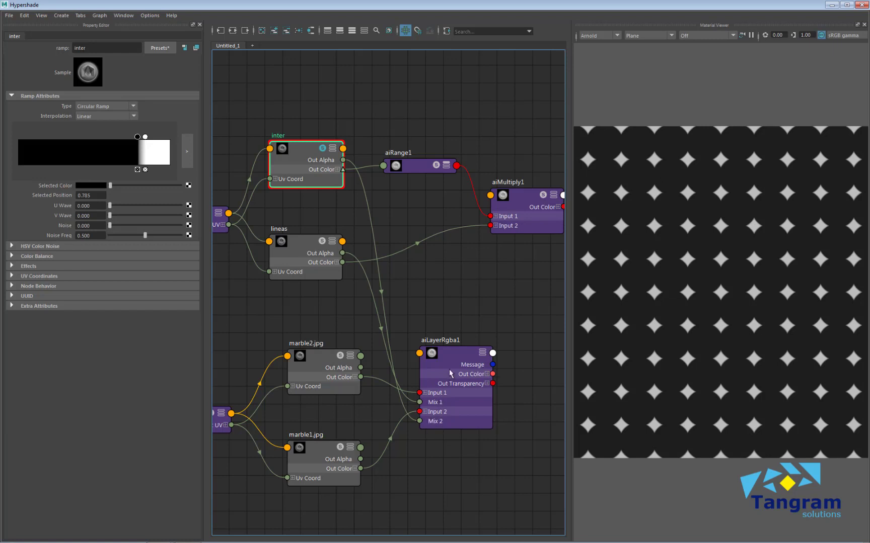
left_click_drag(447, 378, 449, 376)
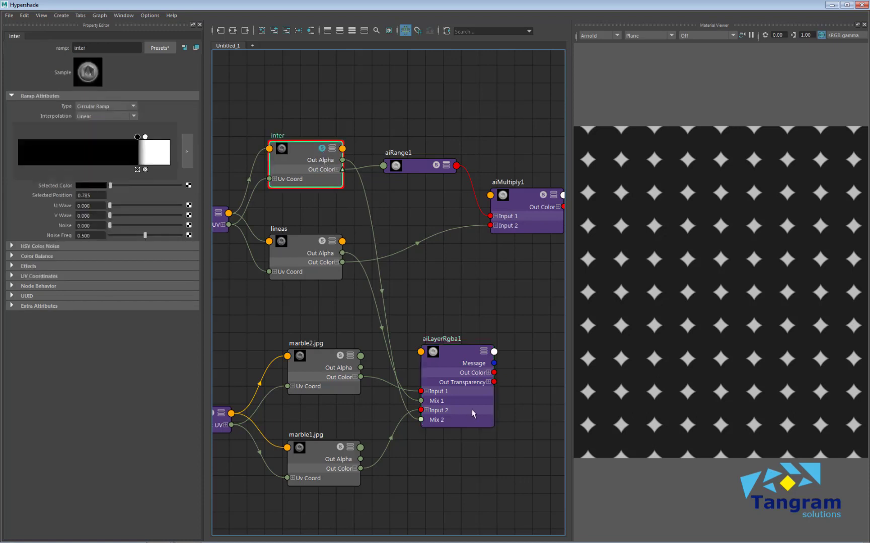
left_click_drag(472, 409, 478, 412)
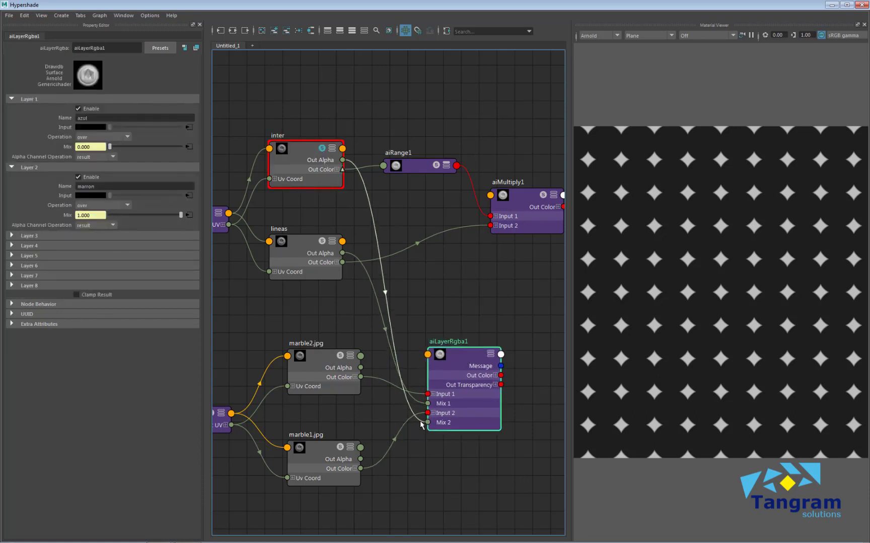
- Swap the masks on aiLayerRgba1 so inter's Out Alpha feeds Mix 1 and lineas's feeds Mix 2, and turn off inter's solo
mouse_move(421, 422)
left_mouse_down()
mouse_move(395, 424)
mouse_move(426, 404)
left_mouse_up()
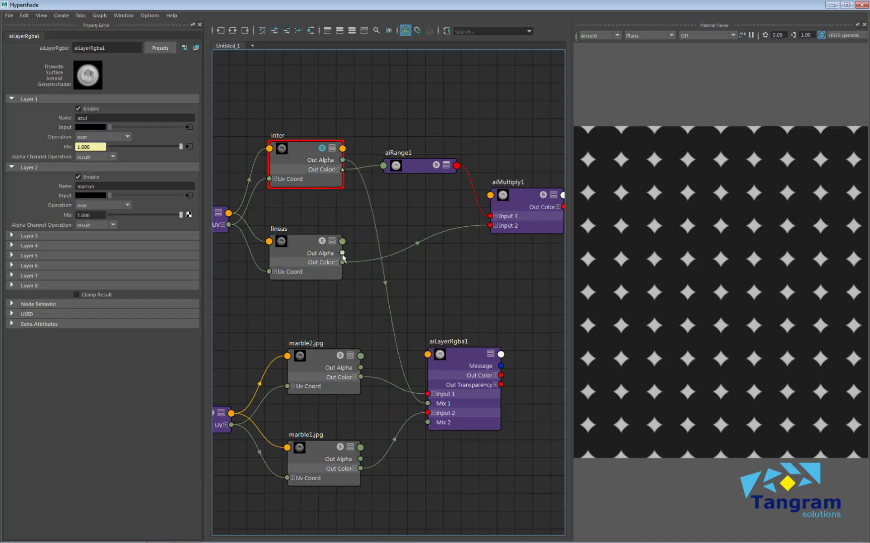
left_click_drag(342, 253, 429, 423)
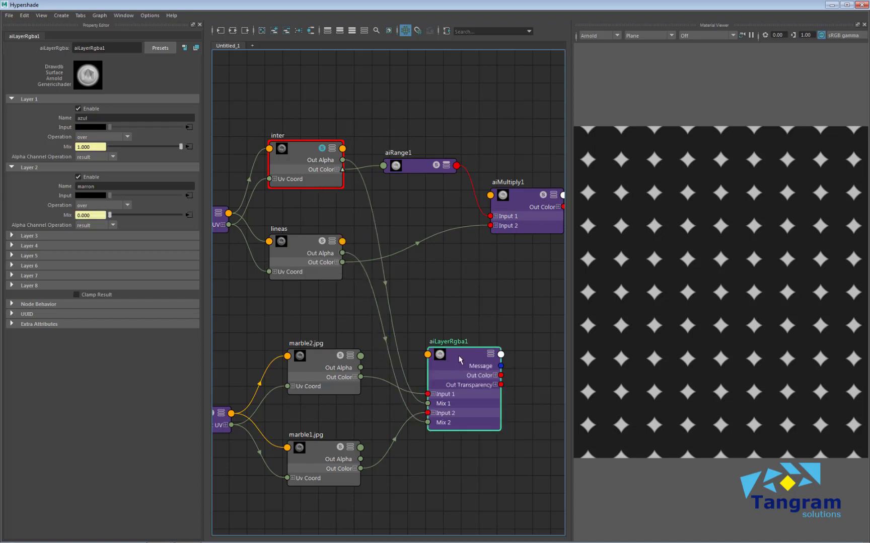
left_click(322, 153)
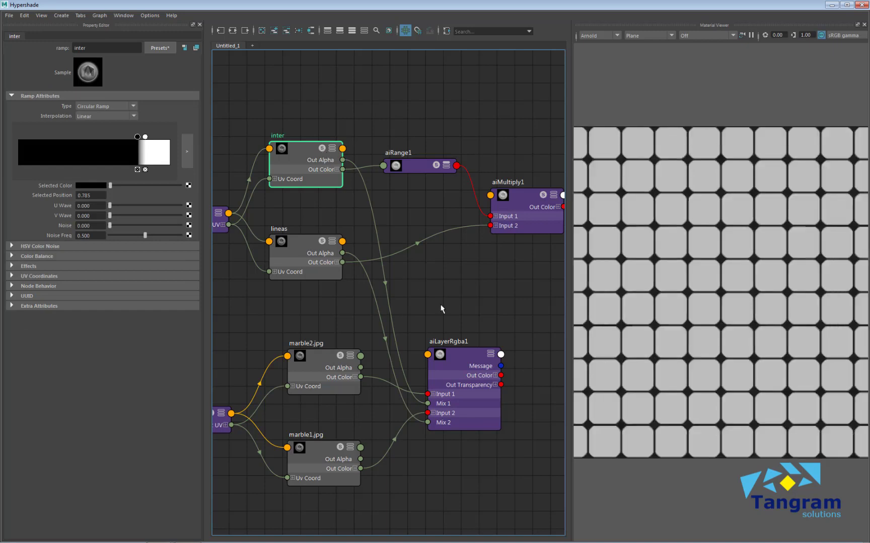
middle_click_drag(442, 306, 418, 302, "alt")
left_click(440, 351)
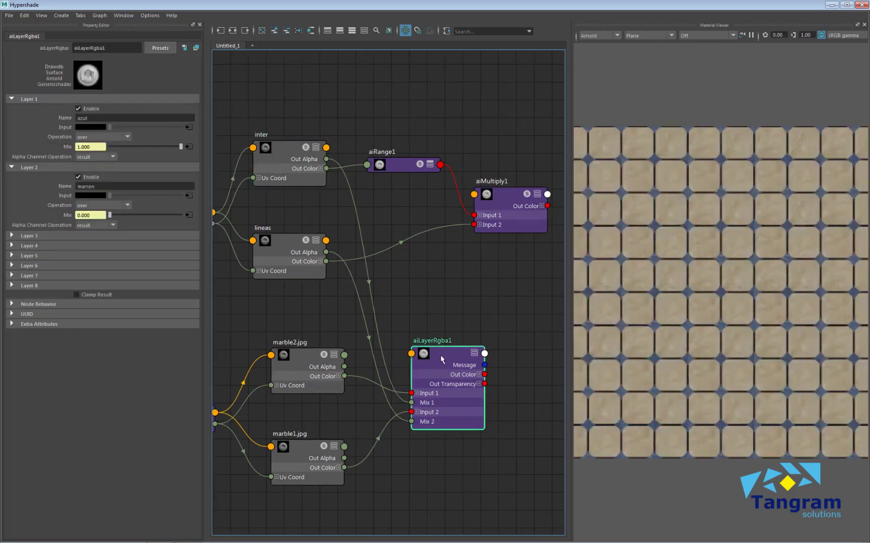
scroll(676, 312, "up", 3)
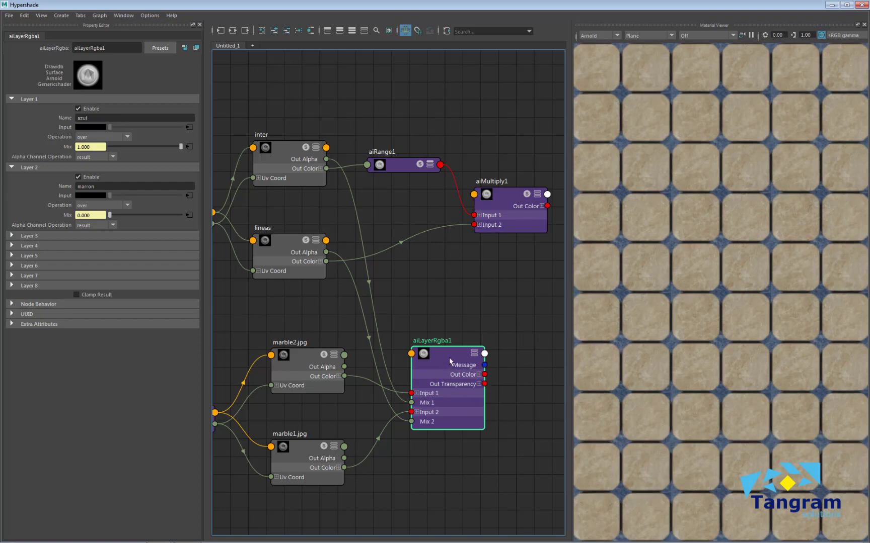
left_click_drag(449, 357, 450, 352)
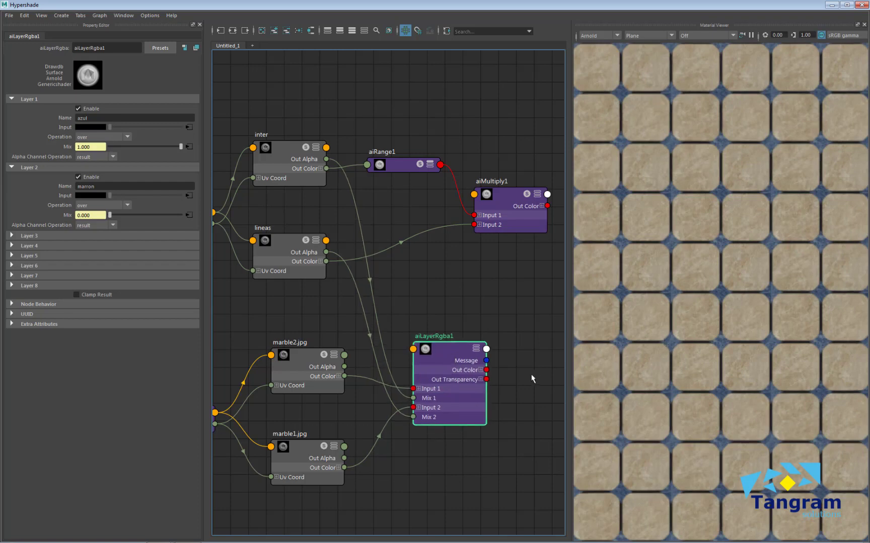
- Swap the marble colors on aiLayerRgba1 by connecting marble1.jpg's Out Color to Input 1 and marble2.jpg's Out Color to Input 2
left_click_drag(343, 468, 412, 398)
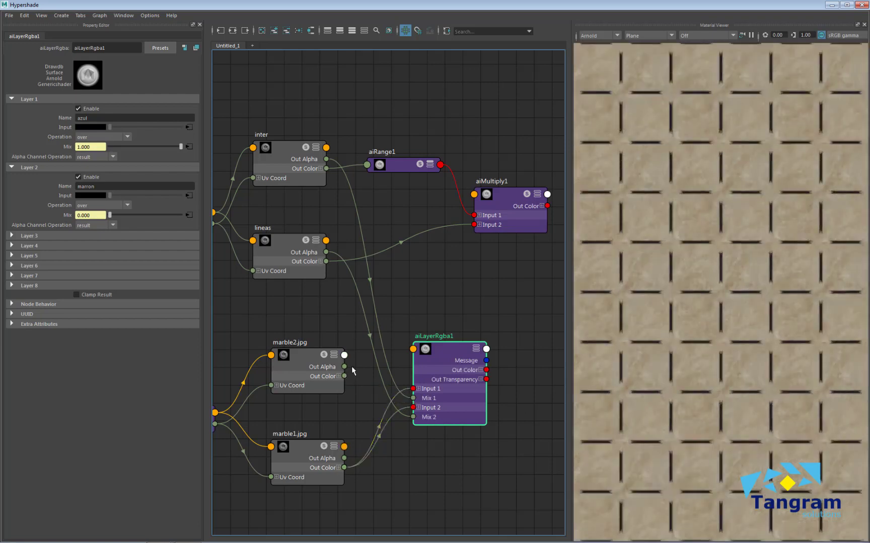
left_click_drag(344, 376, 413, 408)
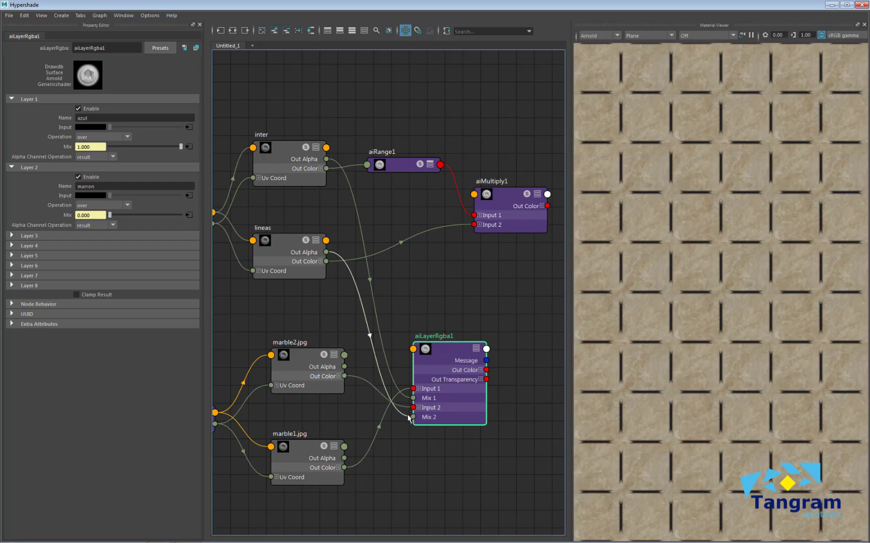
middle_click_drag(404, 454, 411, 458, "alt")
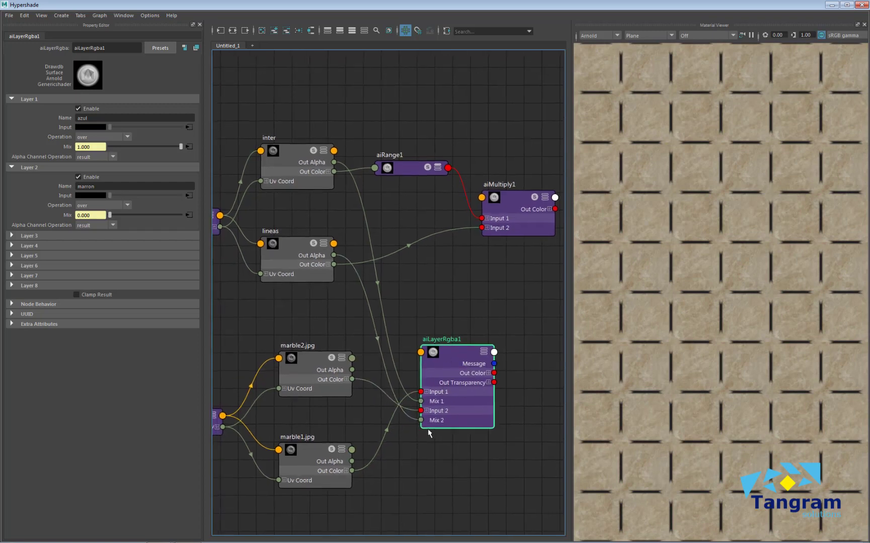
- Compare the soloed marble2.jpg texture with the layered aiLayerRgba1 tile result in the material preview
left_click(330, 368)
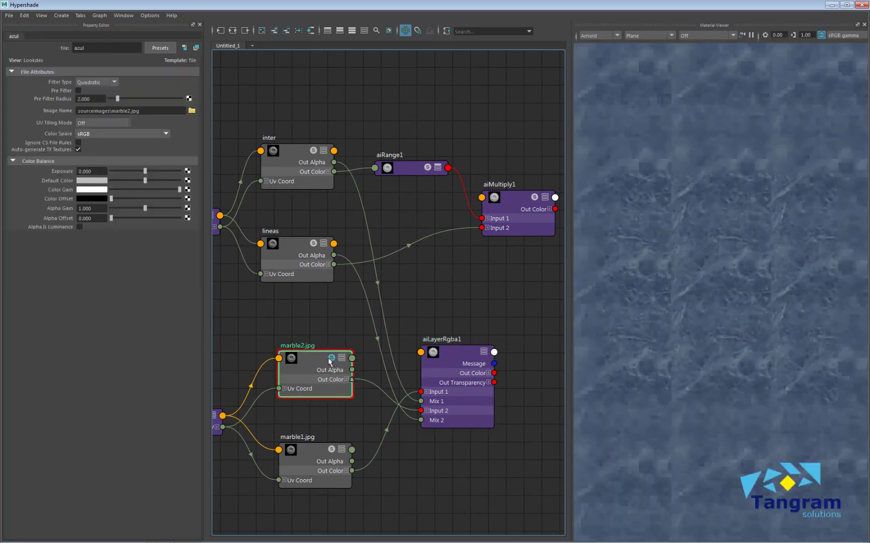
left_click(452, 359)
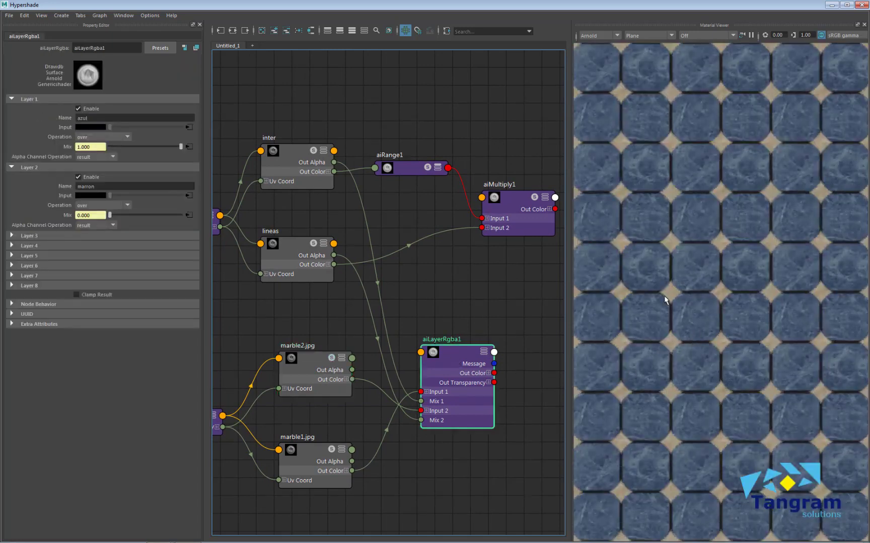
left_click(668, 361)
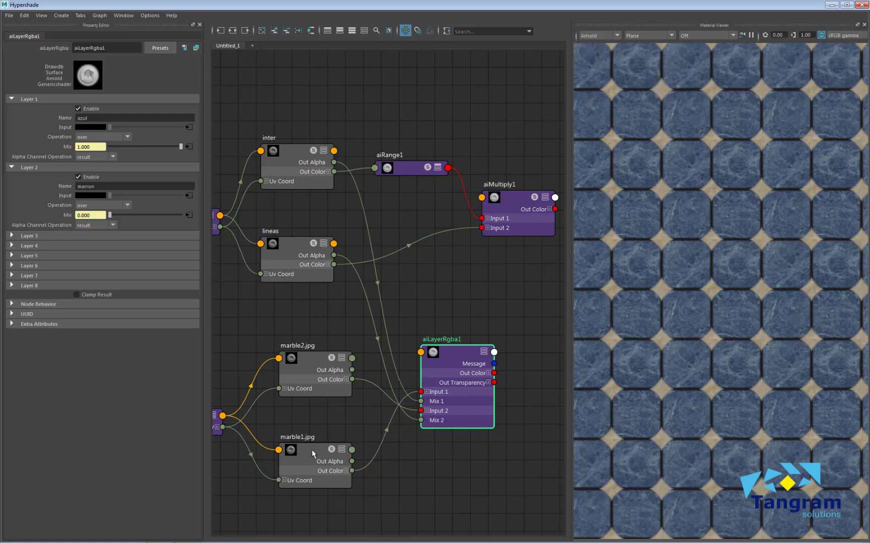
- Tidy the node graph by moving marble1.jpg closer to marble2.jpg and repositioning aiLayerRgba1, leaving free space after it
left_click_drag(312, 449, 314, 429)
left_click_drag(452, 359, 457, 362)
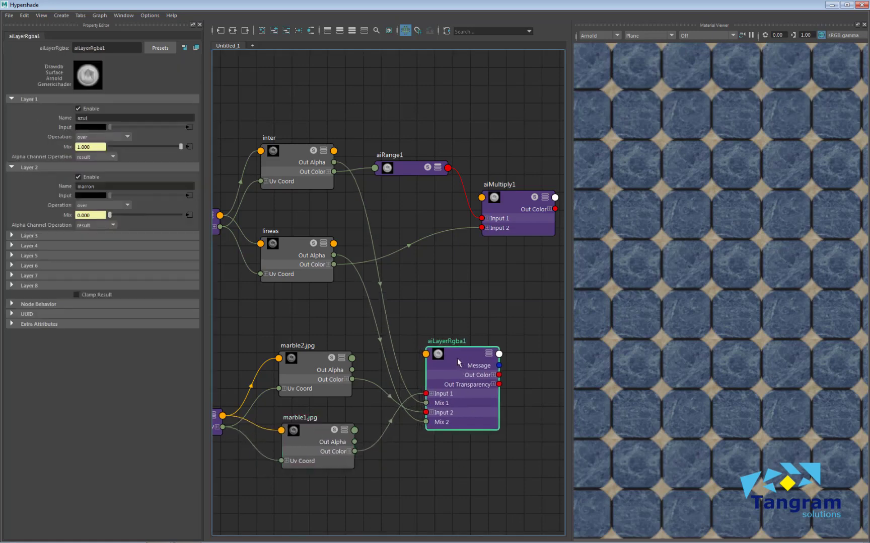
scroll(697, 432, "down", 5)
scroll(698, 431, "up", 6)
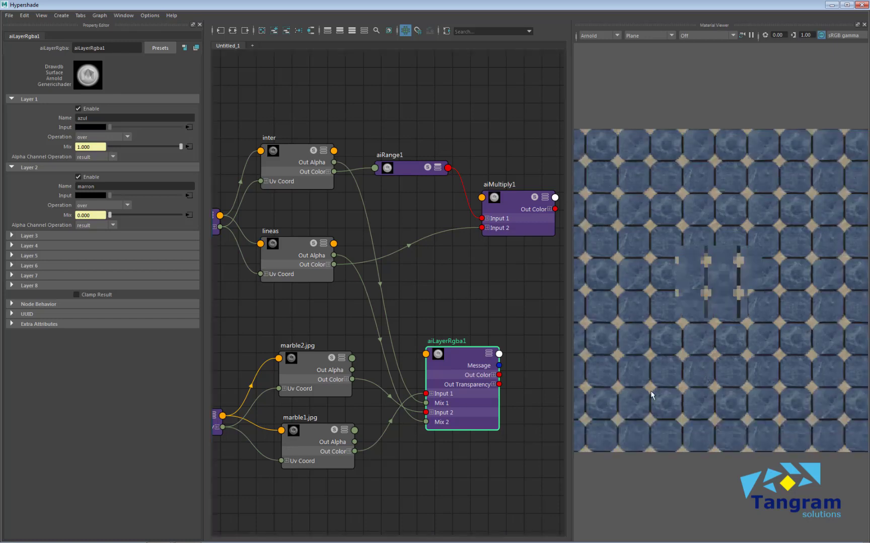
middle_click_drag(487, 479, 378, 473, "alt")
left_click_drag(358, 350, 406, 335)
middle_click_drag(407, 336, 313, 354, "alt")
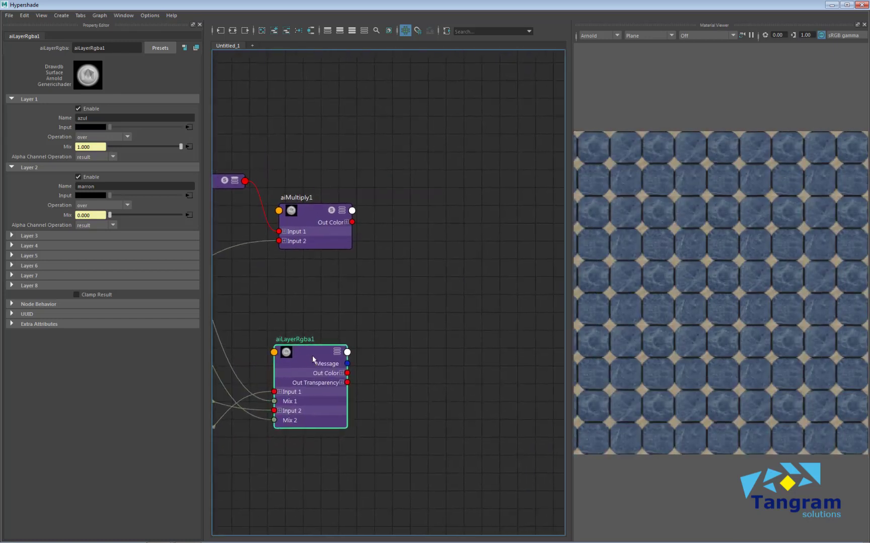
- Add an aiStandardSurface shader to the graph beside aiLayerRgba1
left_click(459, 317)
key("Tab")
type("stan")
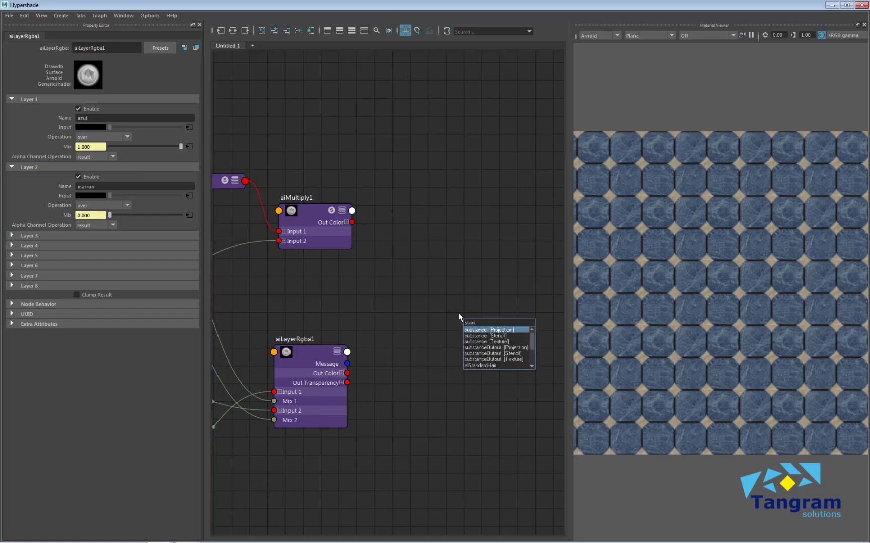
key("Down")
key("Down")
key("Down")
key("Down")
key("Down")
key("Down")
key("Down")
key("Return")
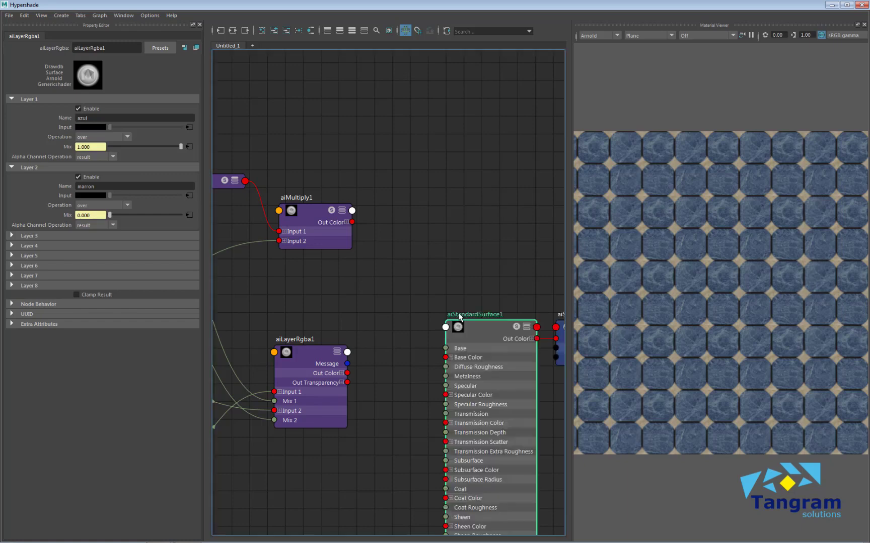
- Position aiStandardSurface1 and aiLayerRgba1, and connect aiLayerRgba1's Out Color to the Base Color of aiStandardSurface1
left_click_drag(461, 349, 434, 274)
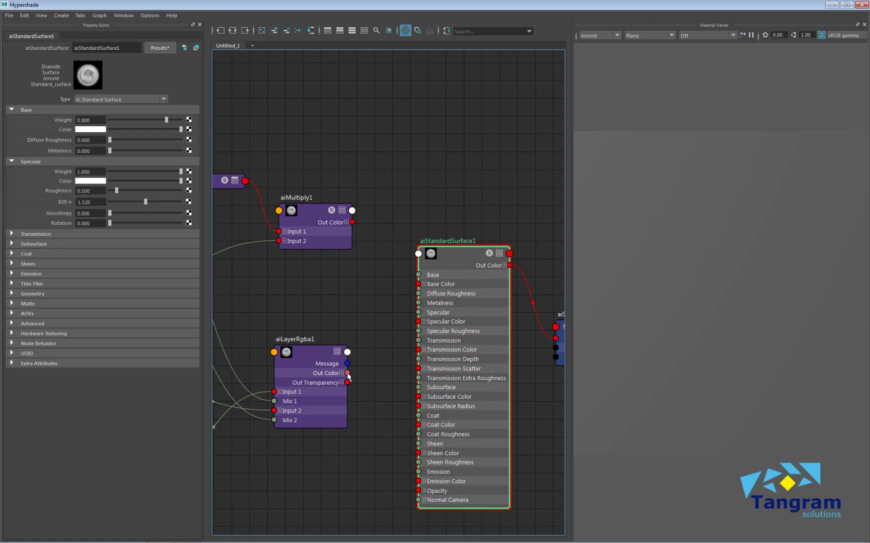
left_click_drag(348, 374, 418, 284)
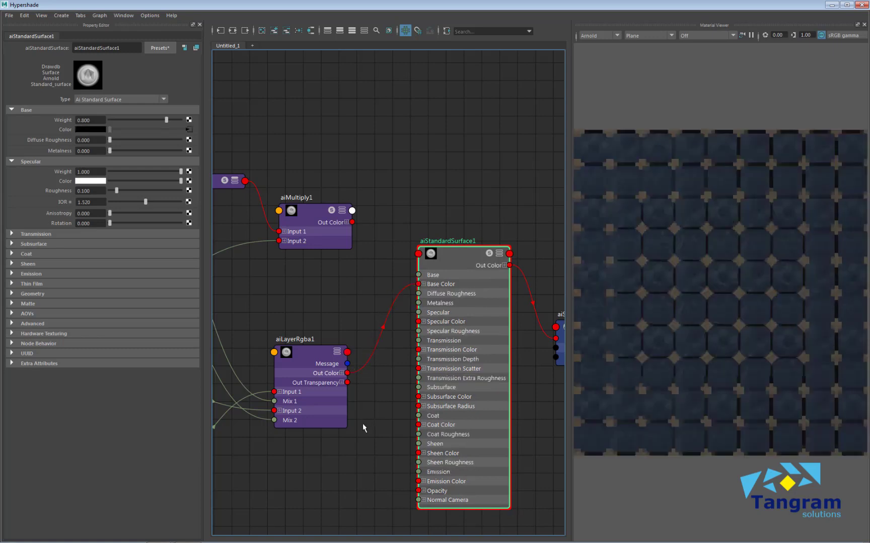
middle_click_drag(362, 423, 369, 378, "alt")
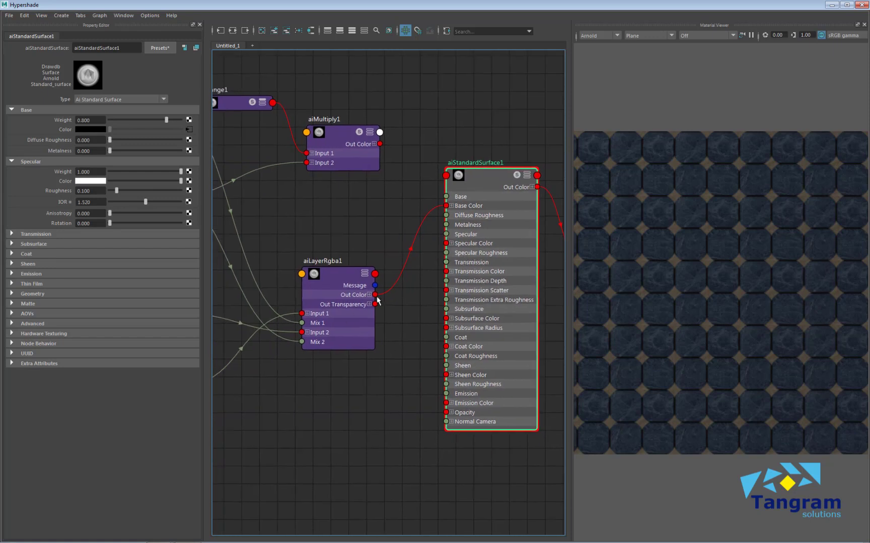
left_click_drag(347, 276, 330, 257)
middle_click_drag(362, 379, 347, 379, "alt")
left_click(323, 400)
key("Tab")
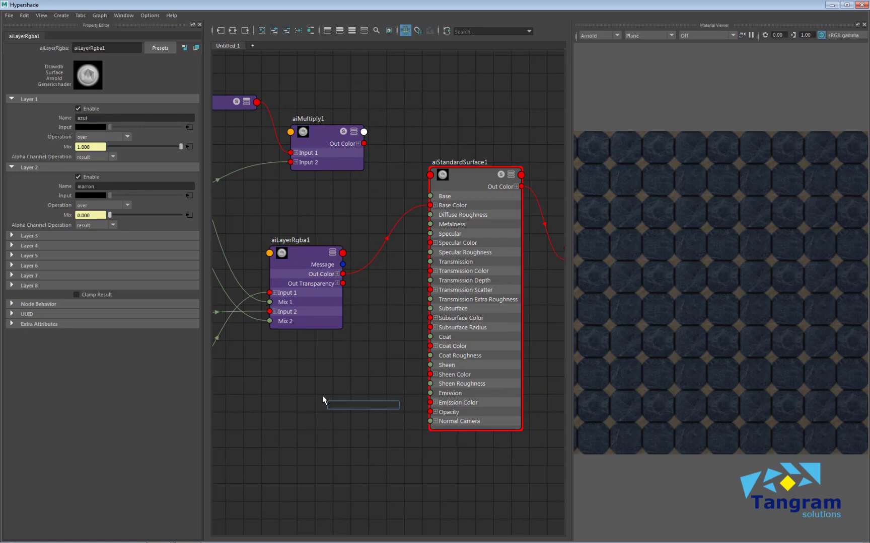
left_click(365, 348)
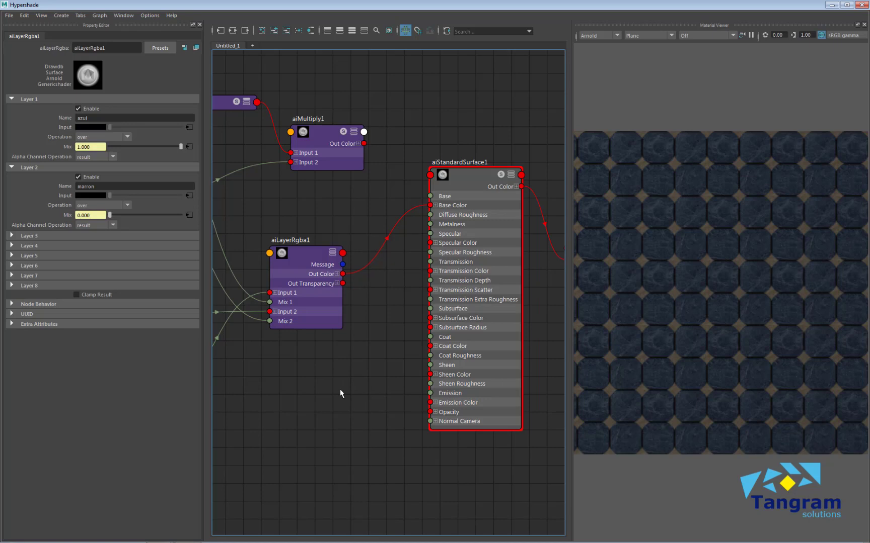
- Add an aiColorToFloat node below aiLayerRgba1, fed by aiLayerRgba1's Out Color, and solo its result
key("Tab")
type("rgb")
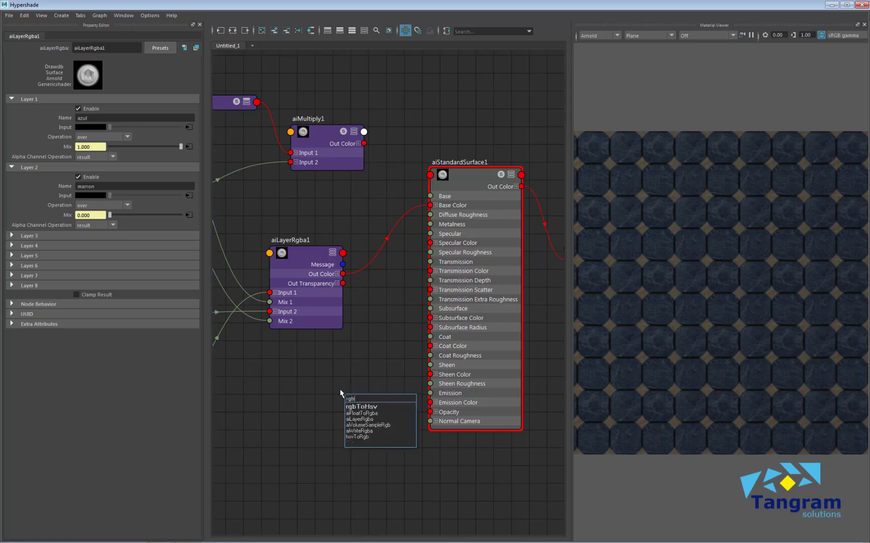
key("BackSpace")
key("BackSpace")
key("BackSpace")
type("color")
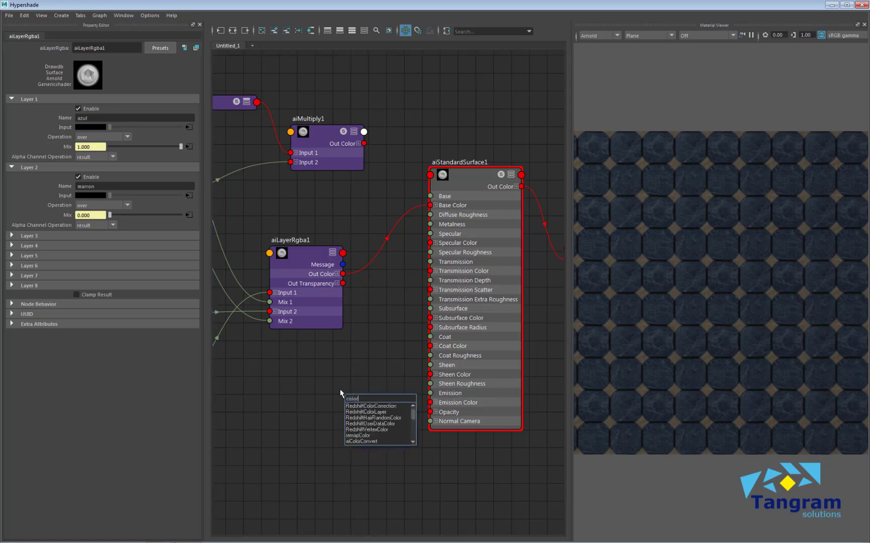
scroll(381, 424, "down", 1)
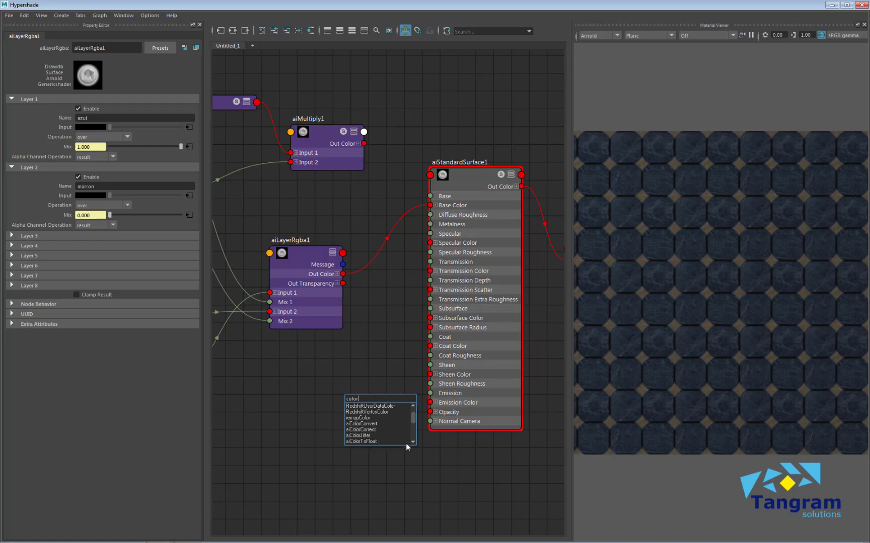
left_click(371, 441)
left_click_drag(363, 405, 340, 392)
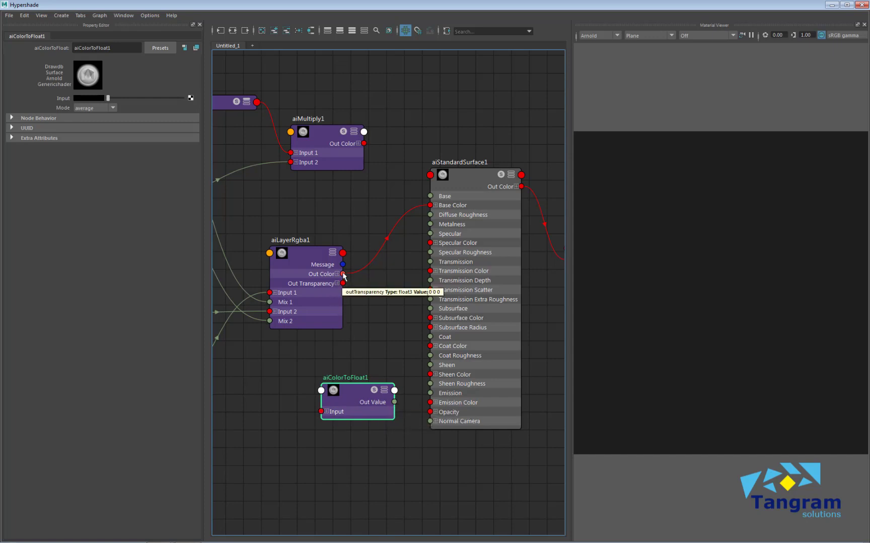
mouse_move(342, 273)
left_mouse_down()
mouse_move(308, 397)
mouse_move(322, 414)
left_mouse_up()
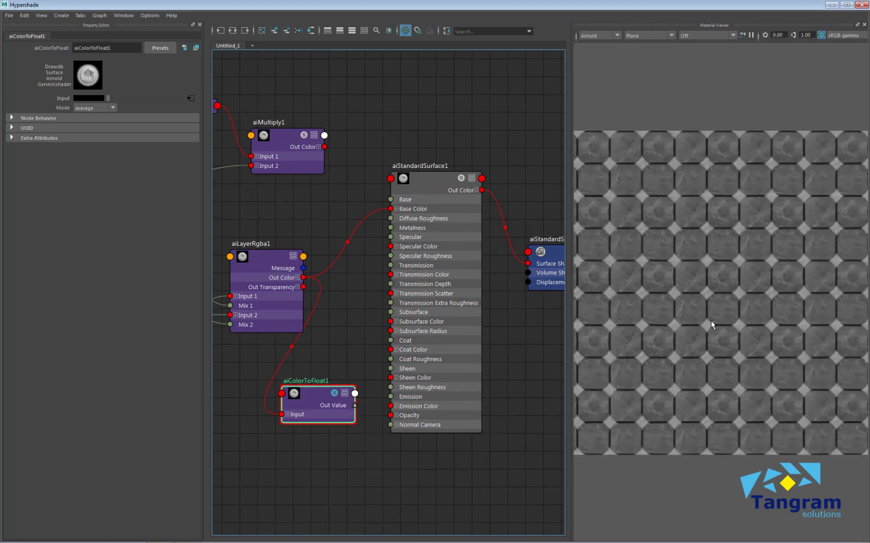
- Space out the graph by repositioning aiStandardSurface1 and its shading group aiStandardSurface1SG
left_click_drag(445, 200, 453, 220)
middle_click_drag(486, 321, 394, 321, "alt")
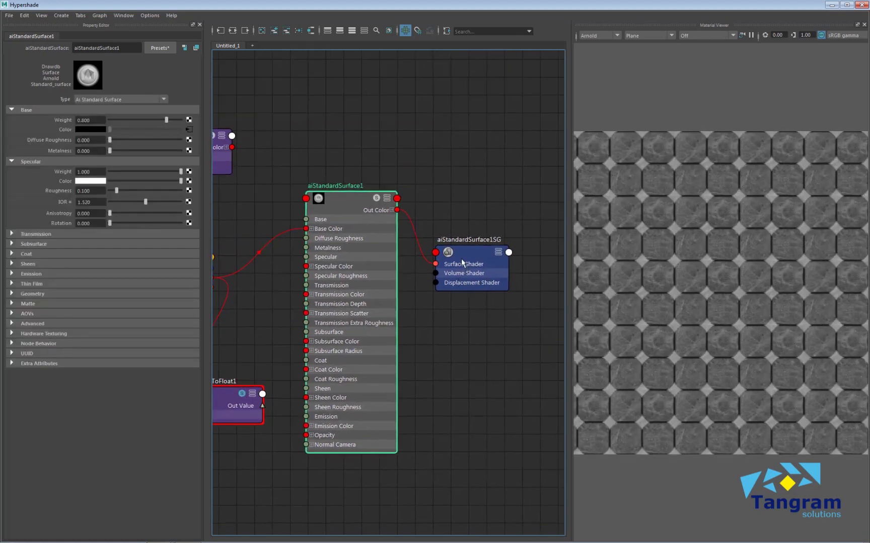
left_click_drag(461, 261, 481, 248)
left_click_drag(364, 211, 379, 211)
middle_click_drag(460, 345, 501, 328, "alt")
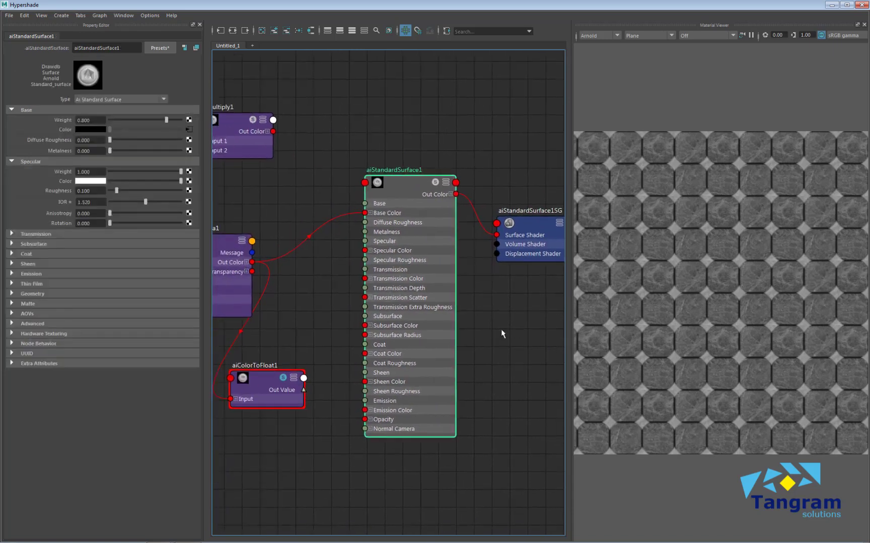
- Turn off aiColorToFloat1's solo and connect its Out Value to the Specular input of aiStandardSurface1, spacing the nodes apart
left_click(280, 378)
left_click_drag(316, 388, 327, 347)
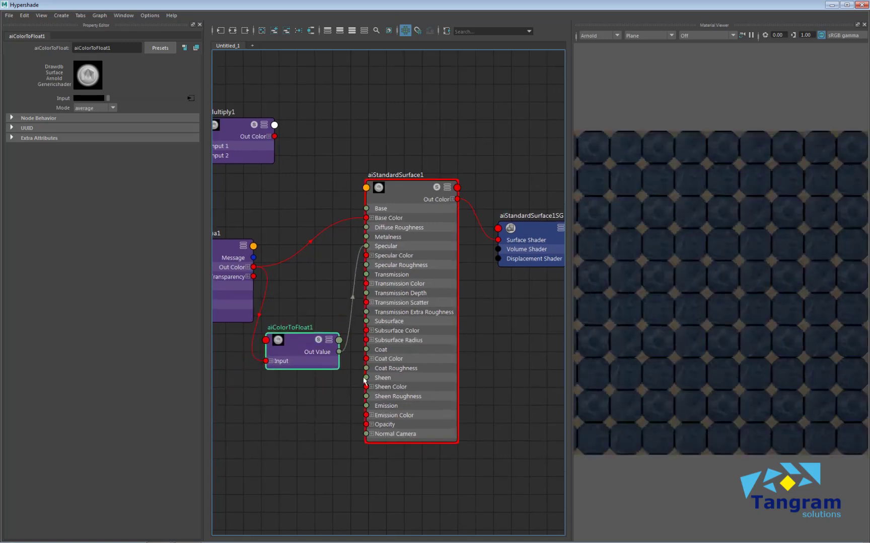
left_click_drag(518, 169, 395, 286)
left_click_drag(413, 188, 480, 198)
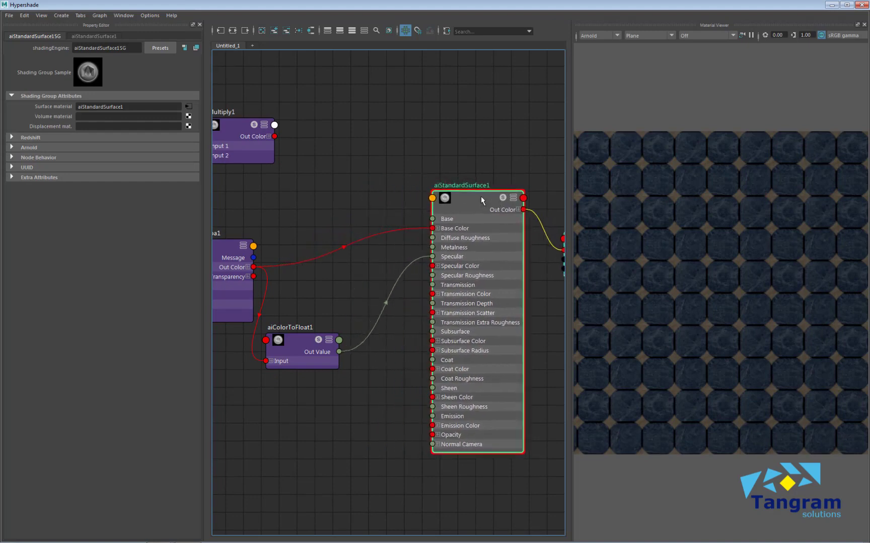
- Add an aiBump2d node below aiColorToFloat1
middle_click_drag(309, 476, 290, 433, "alt")
key("Tab")
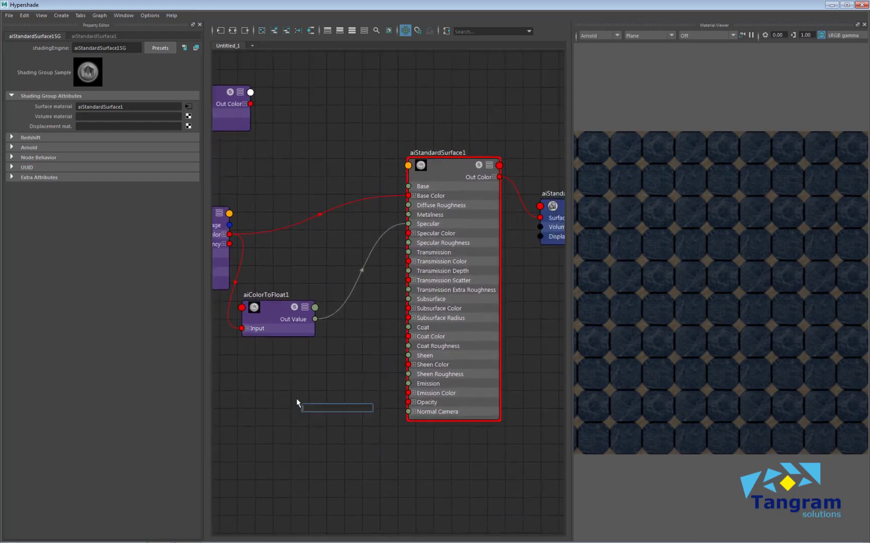
type("bu")
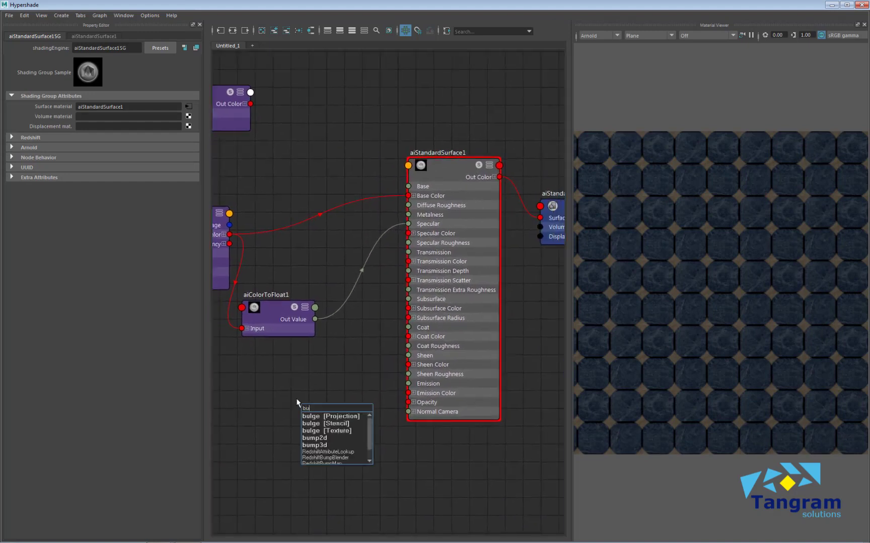
key("BackSpace")
key("BackSpace")
type("bum")
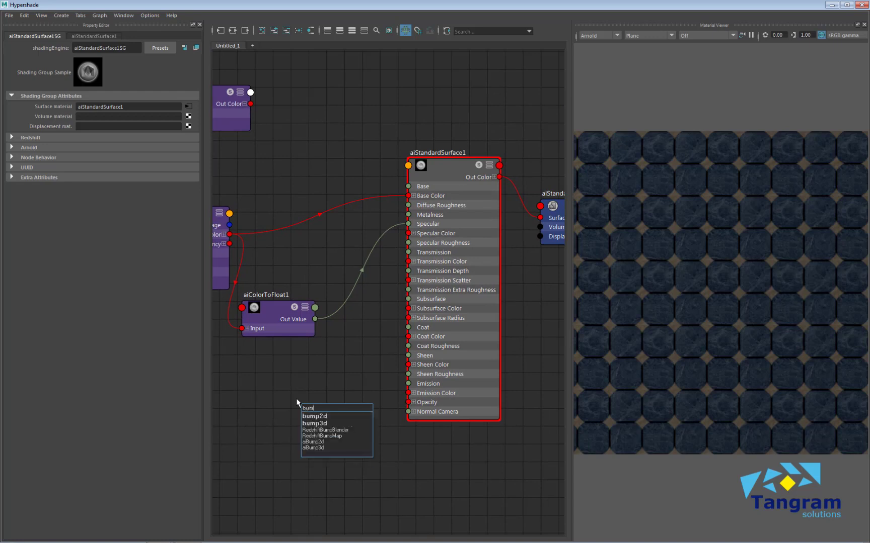
key("Down")
key("Down")
key("Down")
key("Down")
key("Down")
key("Return")
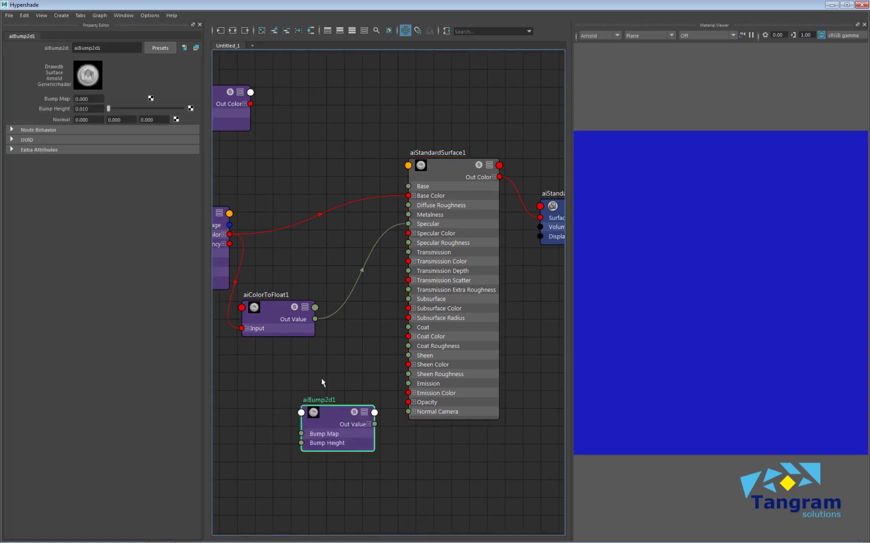
- Connect aiColorToFloat1's Out Value to aiBump2d1's Bump Map, and aiBump2d1's Out Value to aiStandardSurface1's Normal Camera
left_click_drag(314, 319, 301, 435)
middle_click_drag(400, 460, 373, 459, "alt")
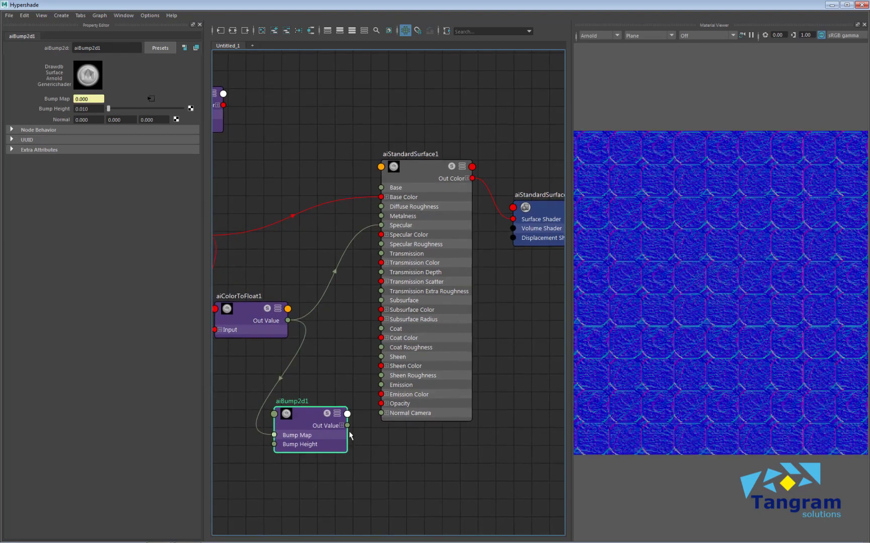
left_click_drag(347, 426, 380, 413)
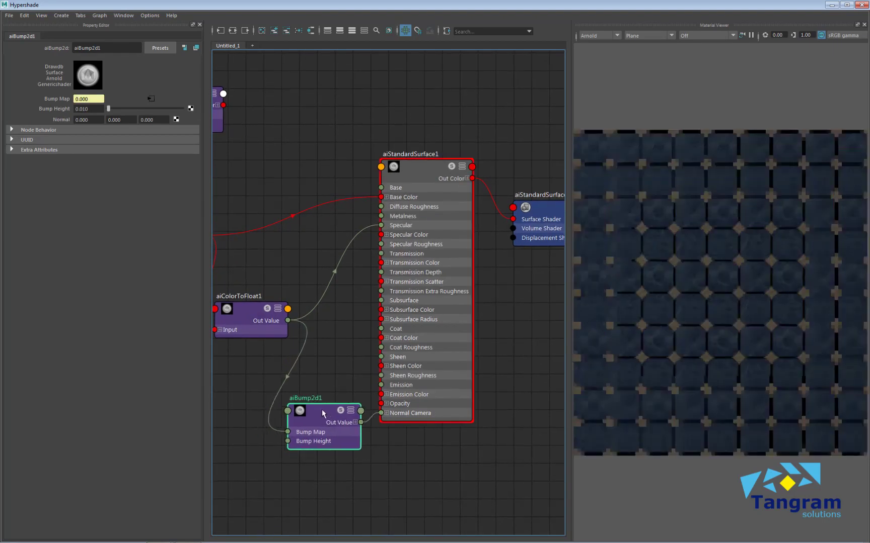
left_click_drag(321, 409, 337, 405)
middle_click_drag(318, 413, 307, 422, "alt")
left_click_drag(307, 423, 304, 423)
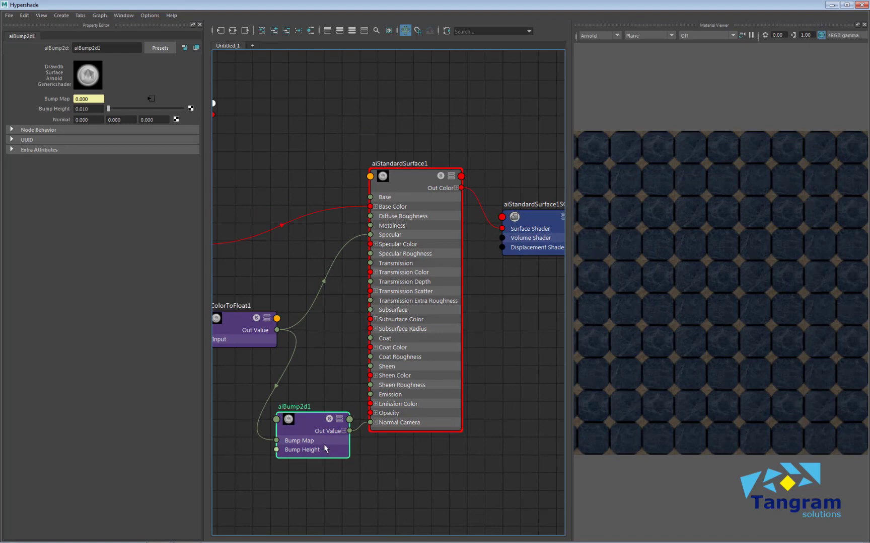
- Set the Bump Height of aiBump2d1 to 0.02
left_click(88, 109)
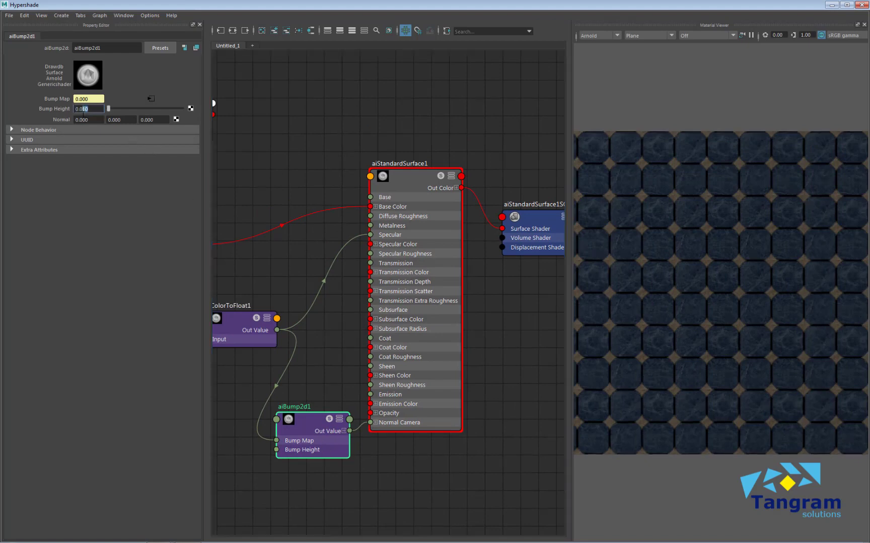
type("0.02")
key("Return")
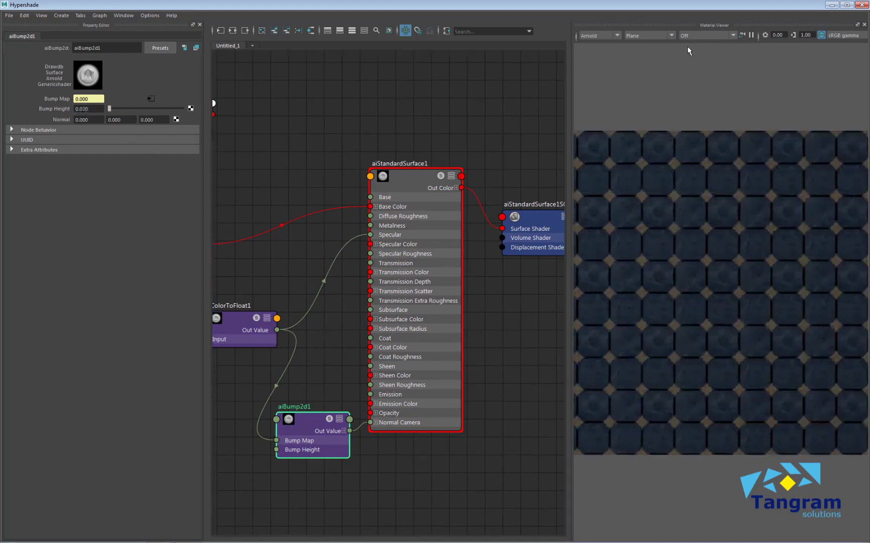
- Preview the material on the Cloth shape with the Exterior2 Color environment lighting
left_click(637, 35)
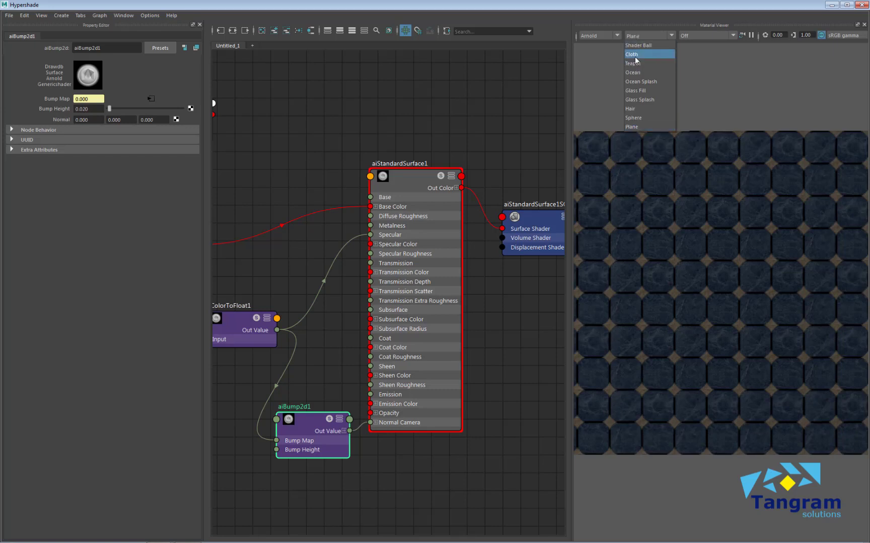
left_click(635, 55)
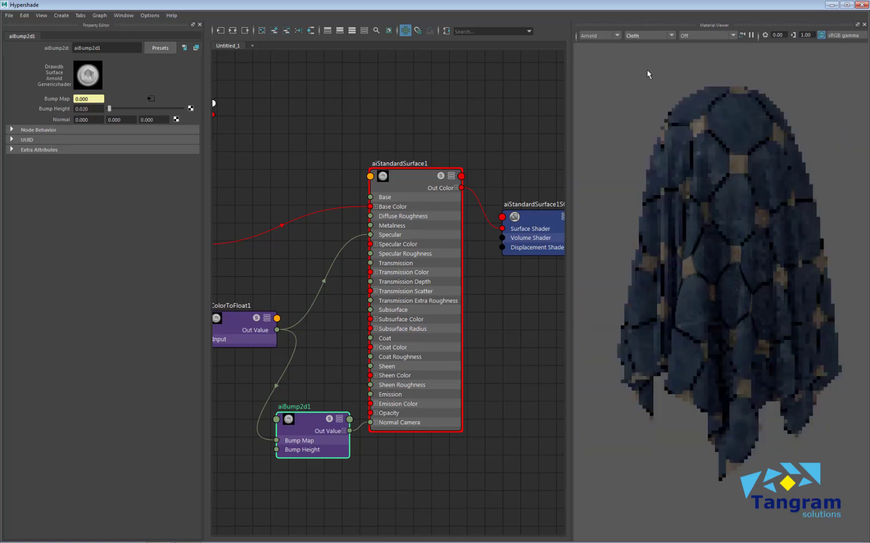
left_click(689, 36)
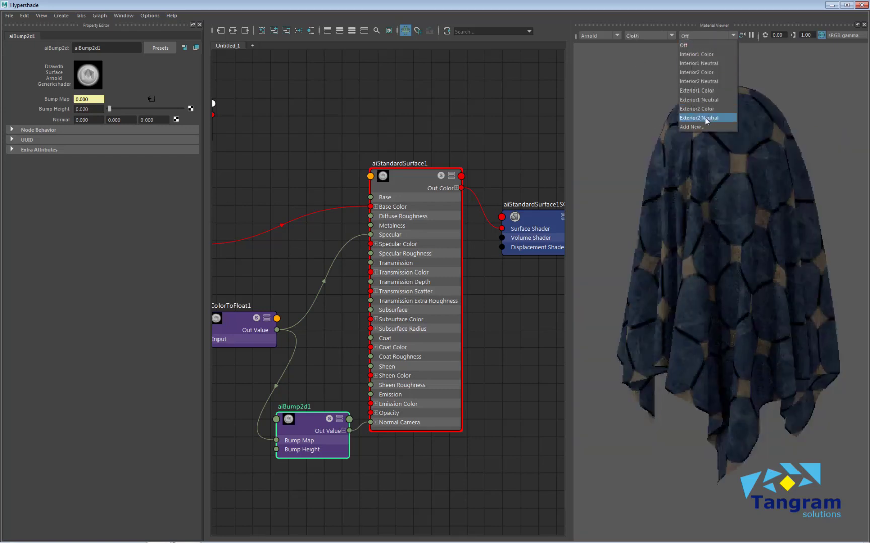
left_click(704, 108)
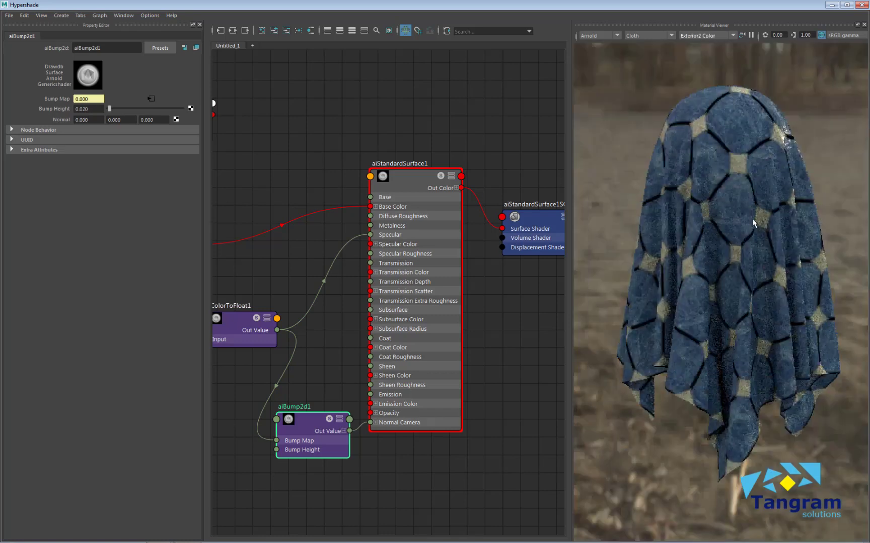
- Set both Repeat UV values of place2dTexture1, which drives the inter and lineas textures, to 20
mouse_move(727, 285)
left_mouse_down()
mouse_move(707, 284)
mouse_move(730, 304)
left_mouse_up()
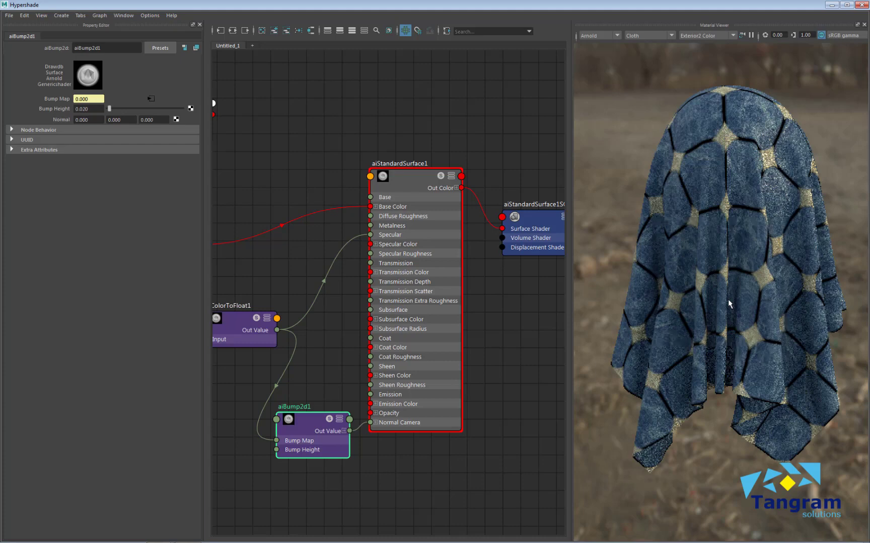
scroll(409, 466, "down", 8)
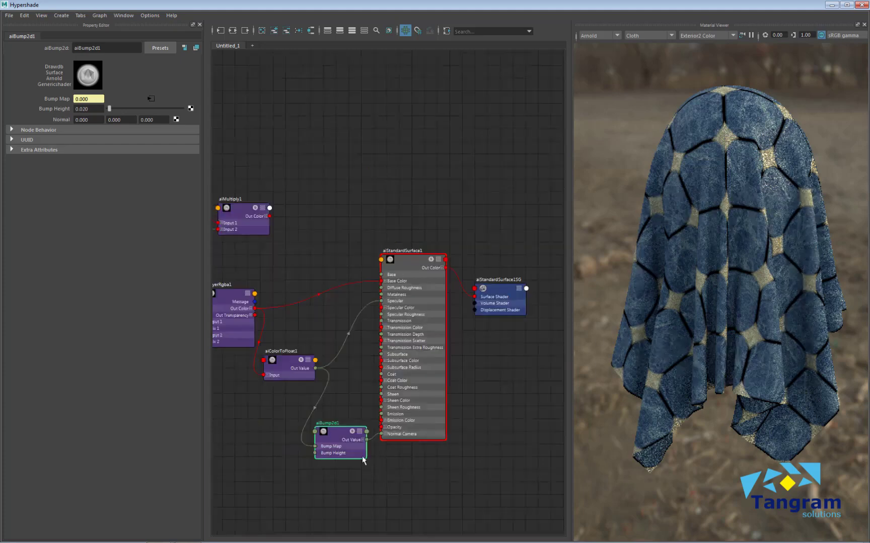
scroll(299, 345, "up", 4)
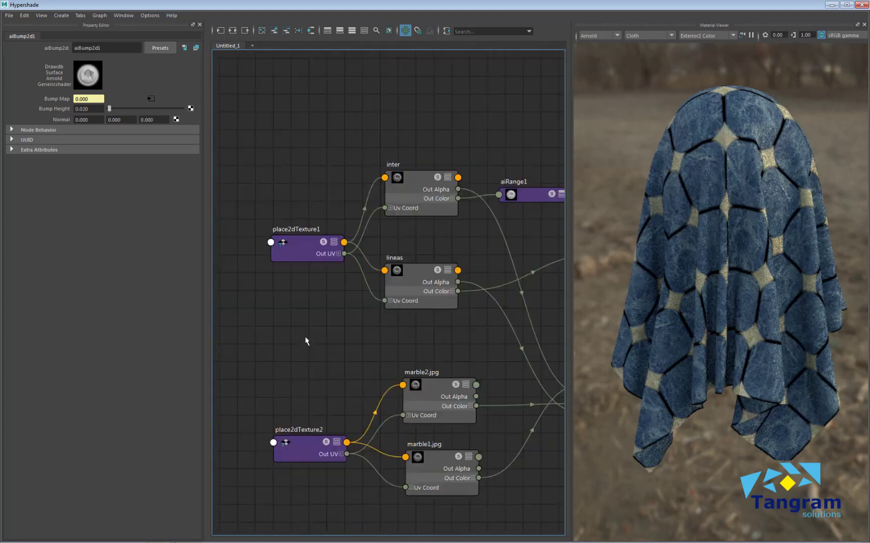
left_click_drag(301, 450, 304, 451)
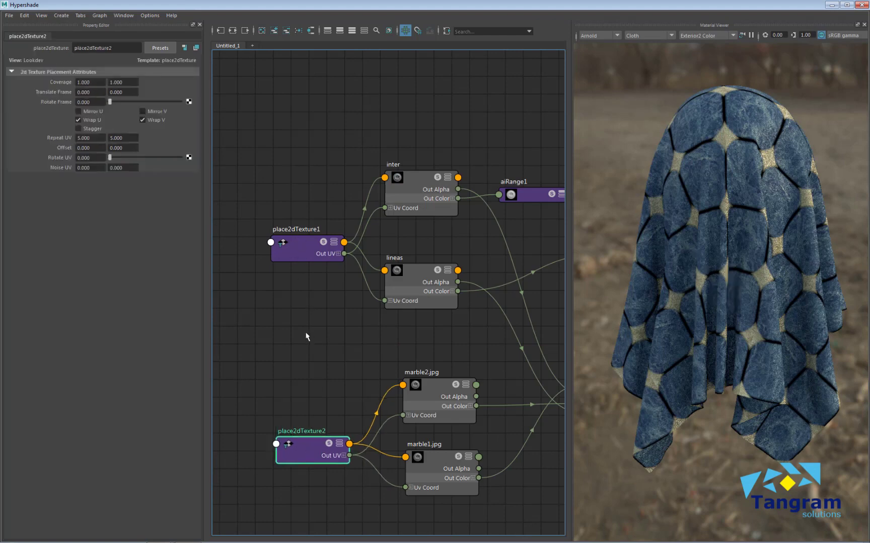
left_click(303, 246)
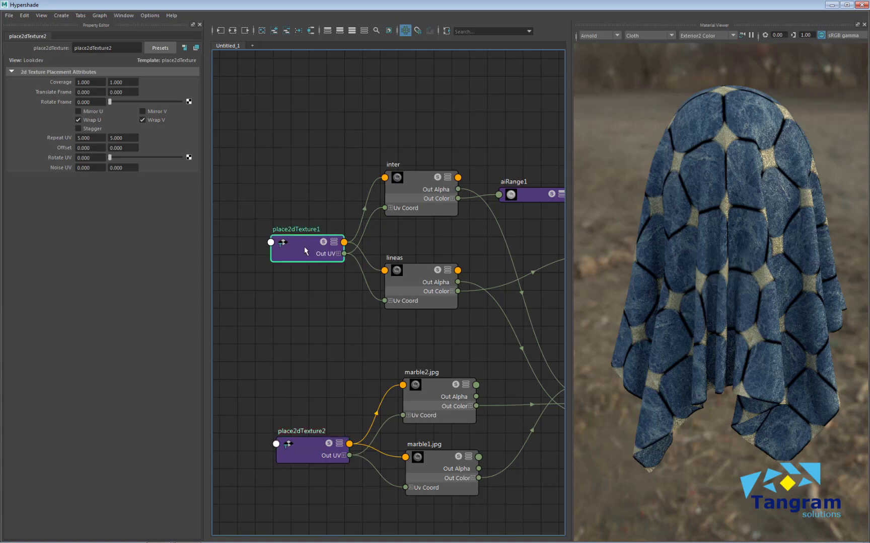
left_click(92, 139)
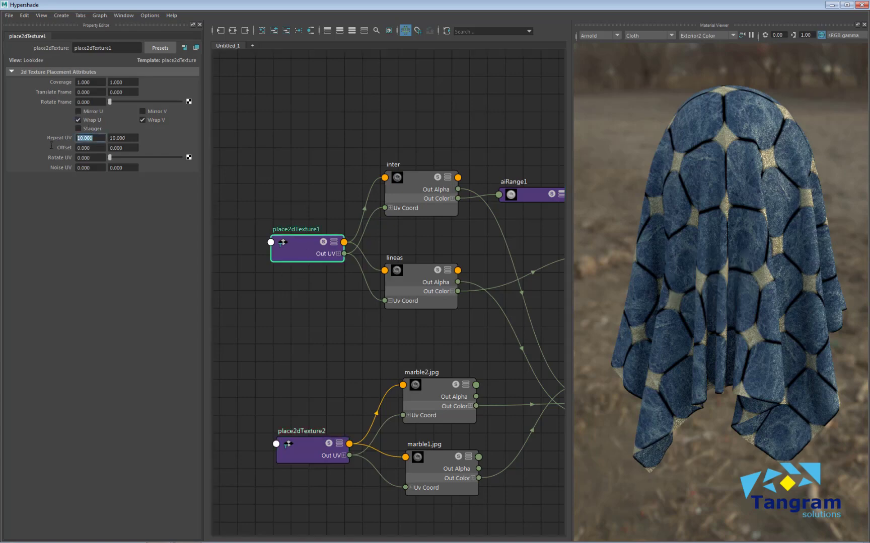
type("20")
key("Tab")
type("20")
key("Return")
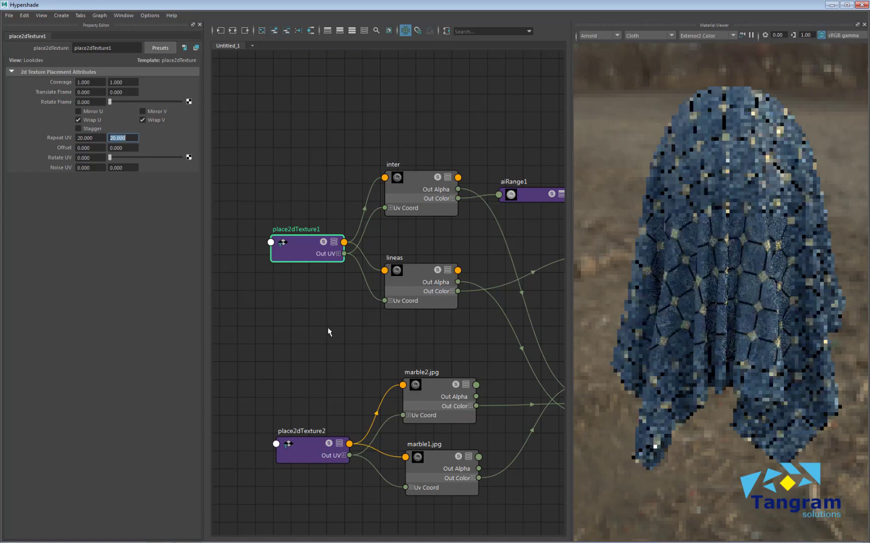
- Set the first Repeat UV value of place2dTexture2, which drives the two marble textures, to 6
middle_click_drag(330, 331, 281, 288, "alt")
left_click(283, 414)
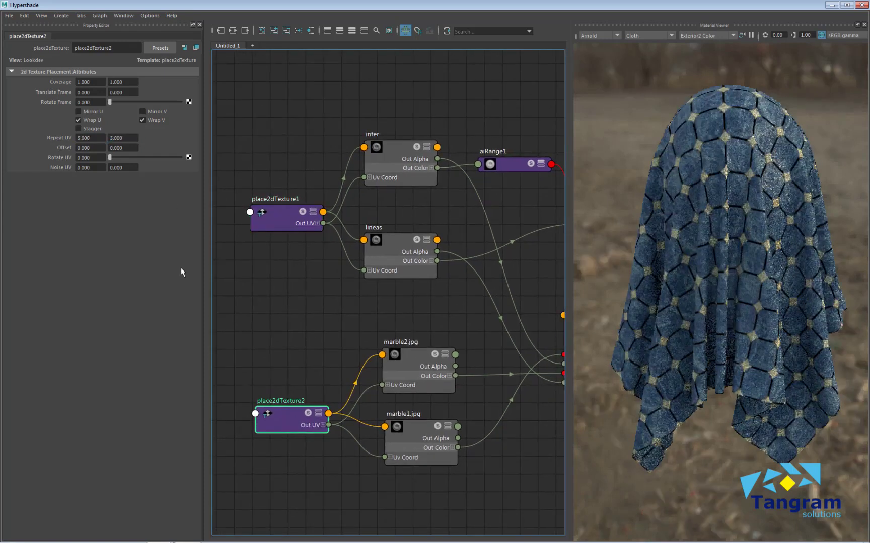
left_click(96, 138)
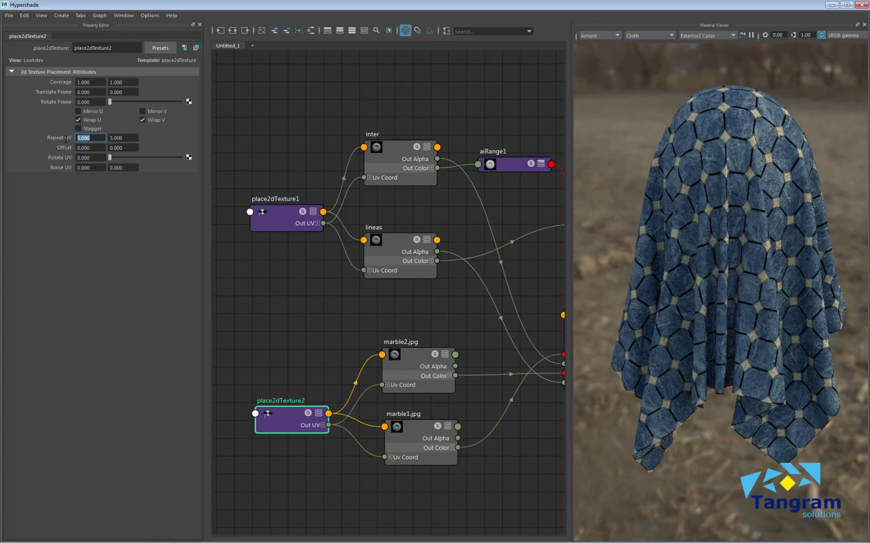
type("6")
key("Return")
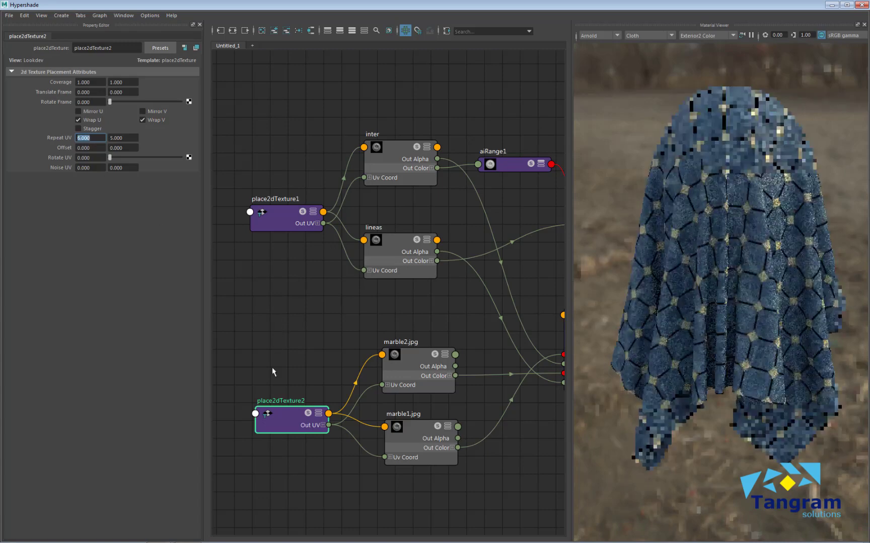